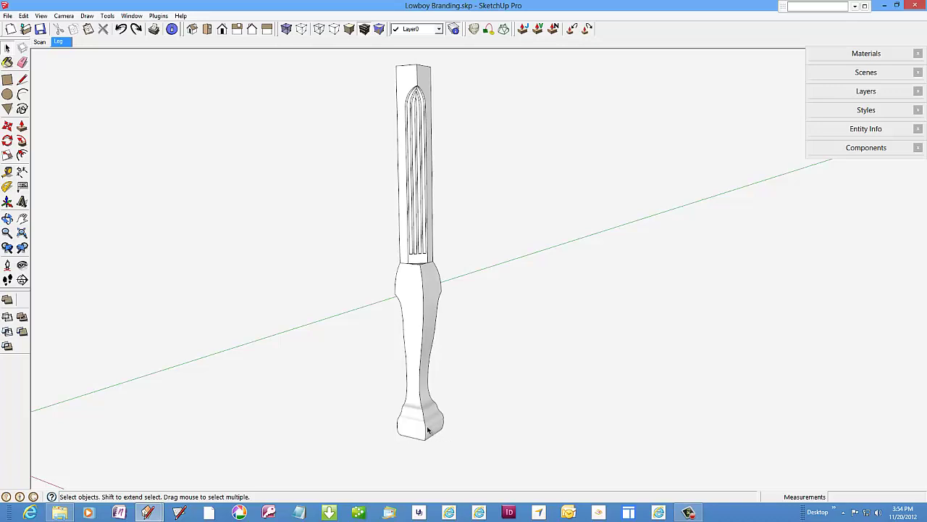
# Step: Switch to the Scan scene and inspect the leg, apron and claw carving components over the drawing
pyautogui.scroll(6, 427, 430)
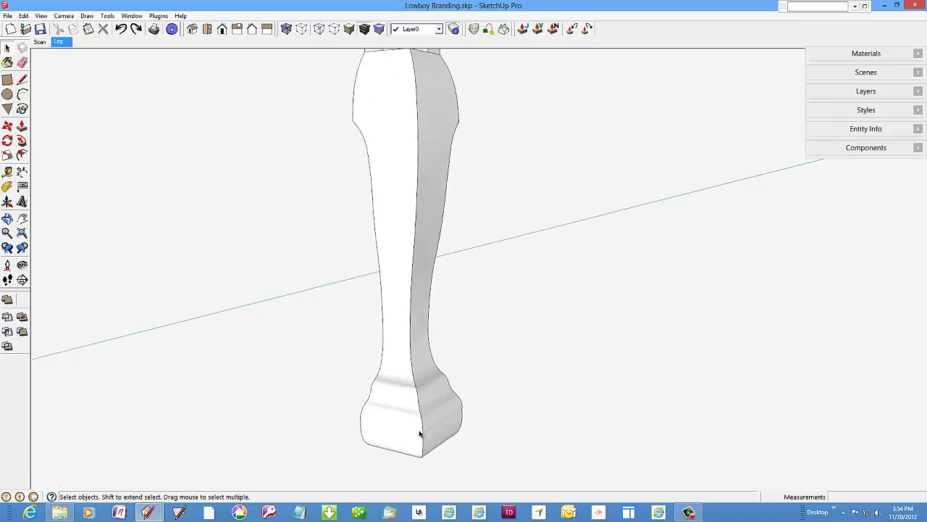
pyautogui.moveTo(422, 434)
pyautogui.mouseDown(button='middle')
pyautogui.moveTo(528, 420)
pyautogui.moveTo(583, 434)
pyautogui.moveTo(426, 439)
pyautogui.mouseUp(button='middle')
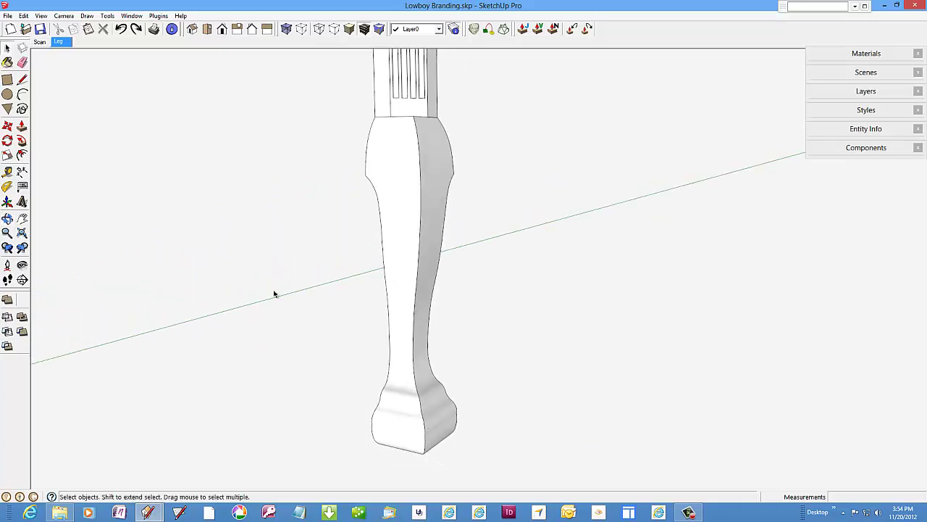
pyautogui.click(39, 42)
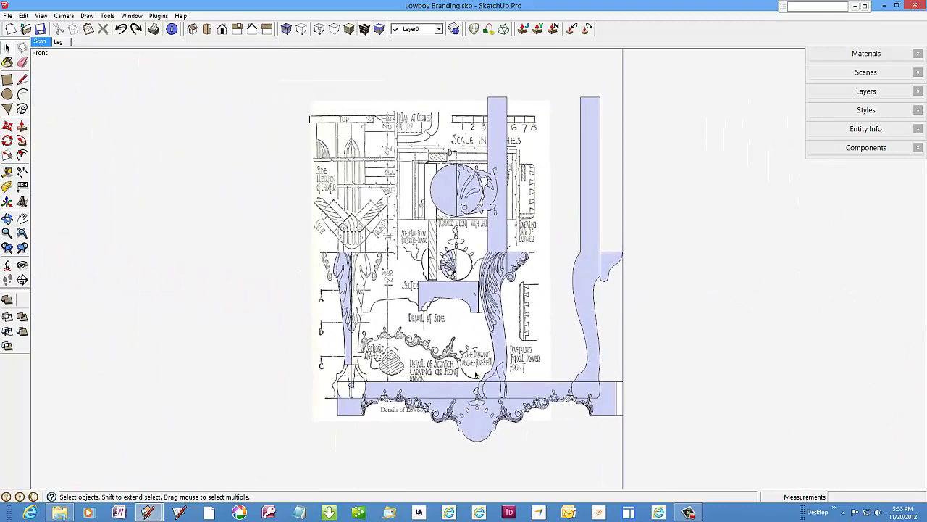
pyautogui.click(347, 338)
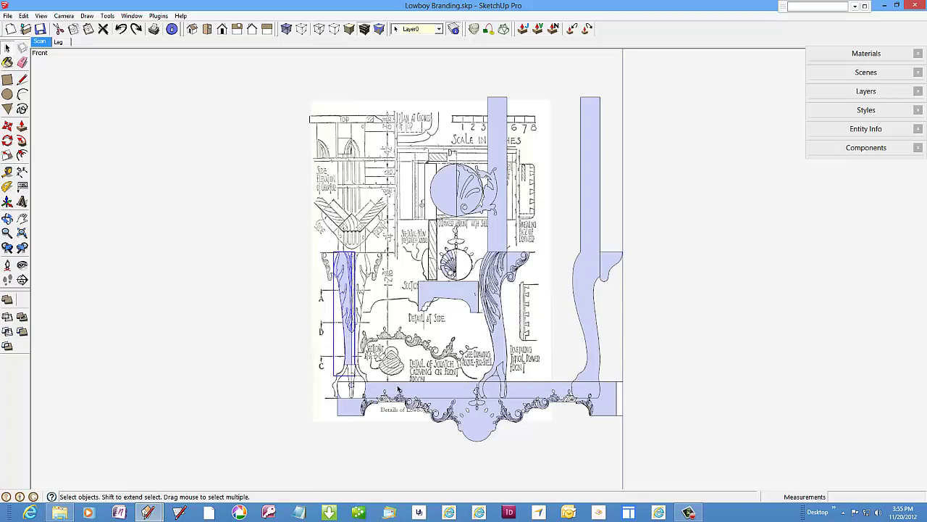
pyautogui.click(431, 403)
pyautogui.click(445, 291)
pyautogui.click(504, 231)
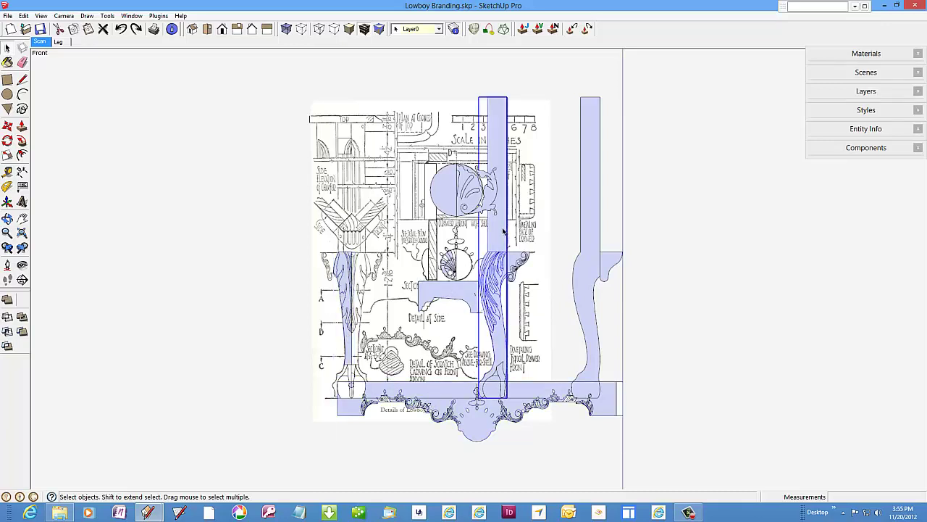
pyautogui.click(499, 374)
# Step: Toggle X-ray on and off to check the scan, then return to the Leg scene
pyautogui.scroll(3, 530, 397)
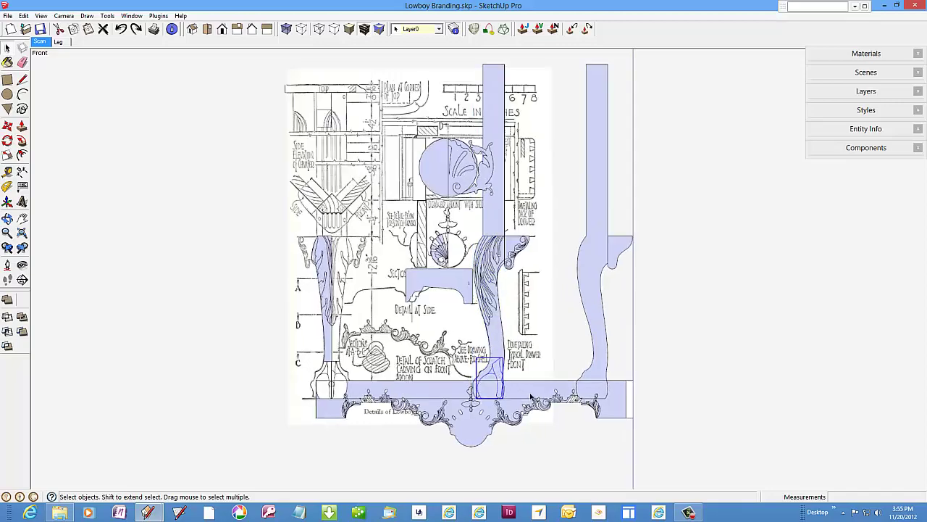
pyautogui.scroll(2, 474, 409)
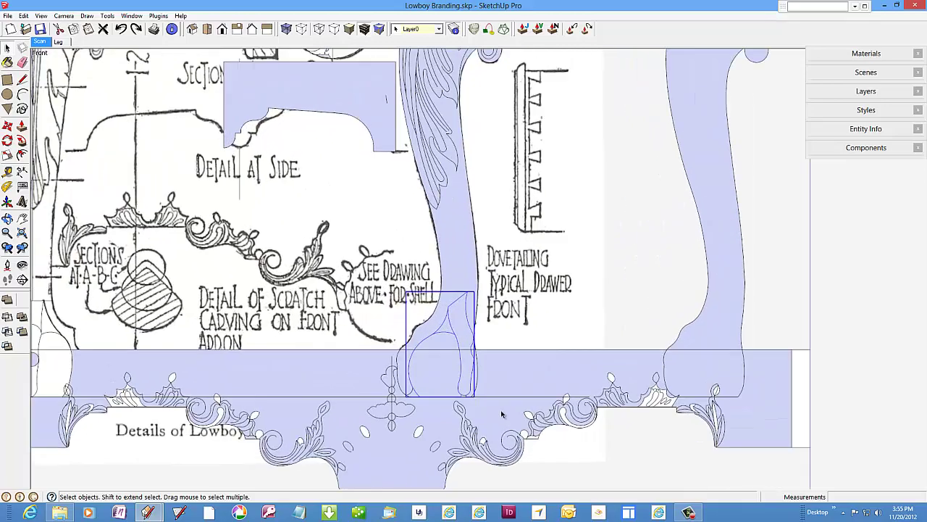
pyautogui.scroll(1, 502, 412)
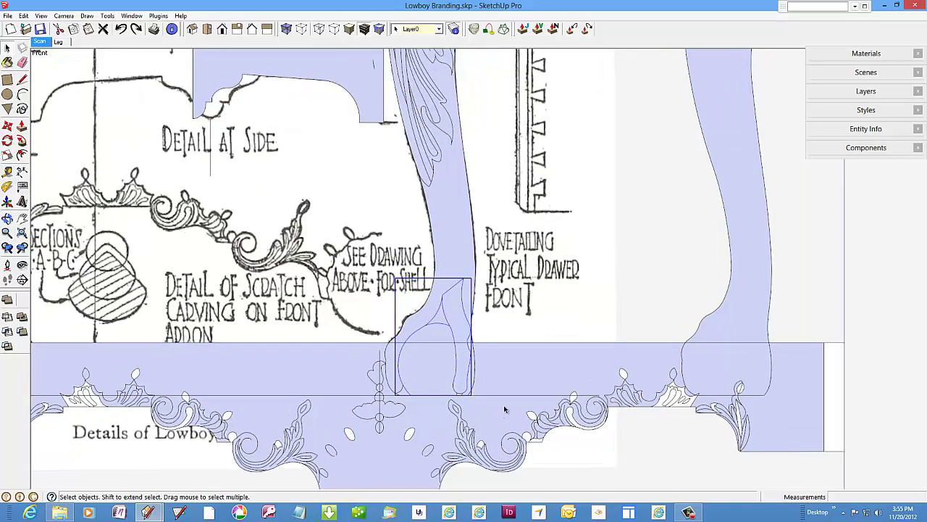
pyautogui.click(287, 29)
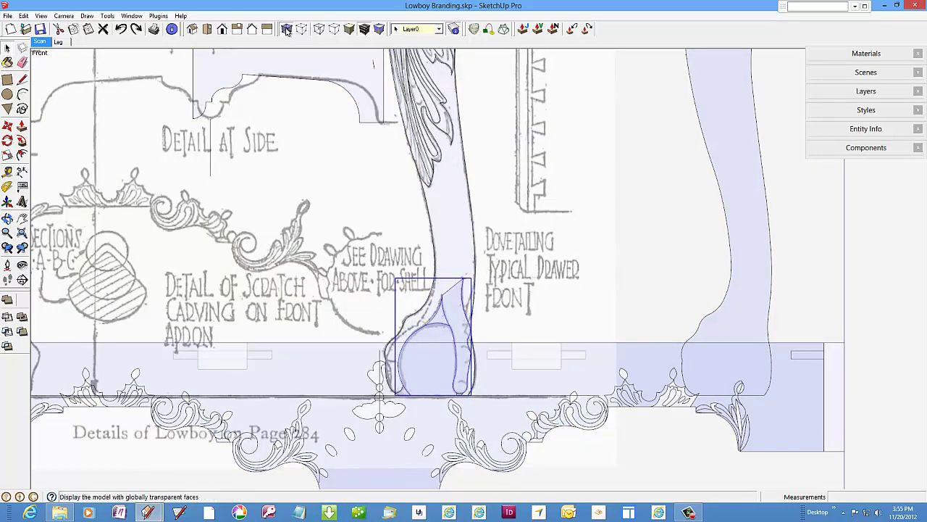
pyautogui.click(287, 29)
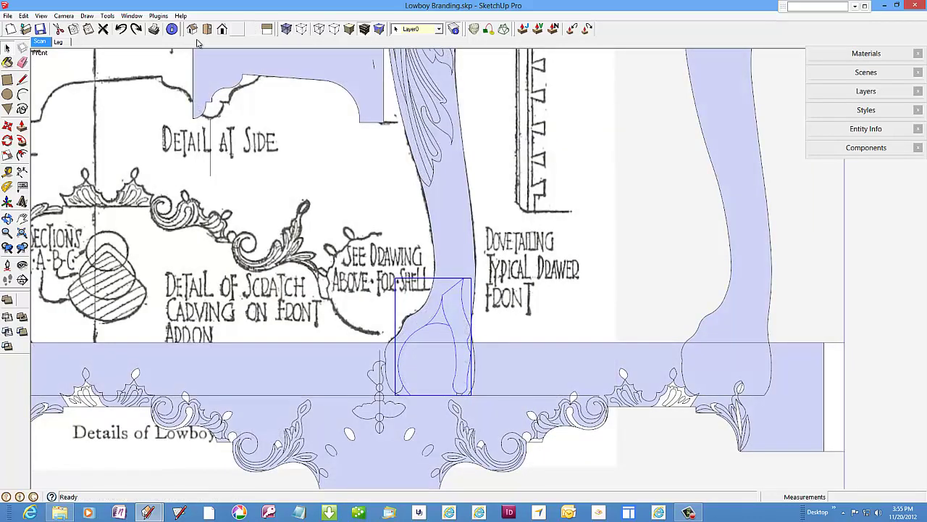
pyautogui.click(60, 42)
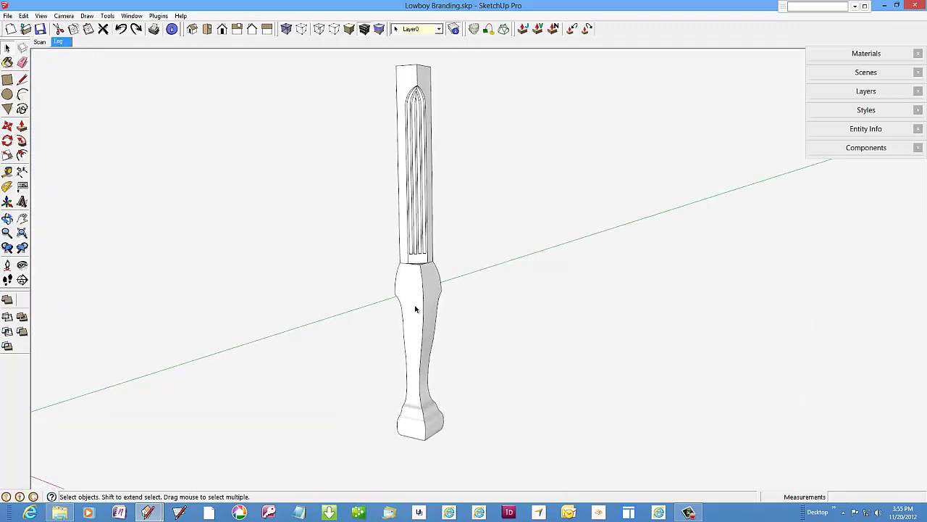
# Step: Edit the leg component and take Claw Carving from the In Model components list
pyautogui.click(415, 310)
pyautogui.rightClick(414, 306)
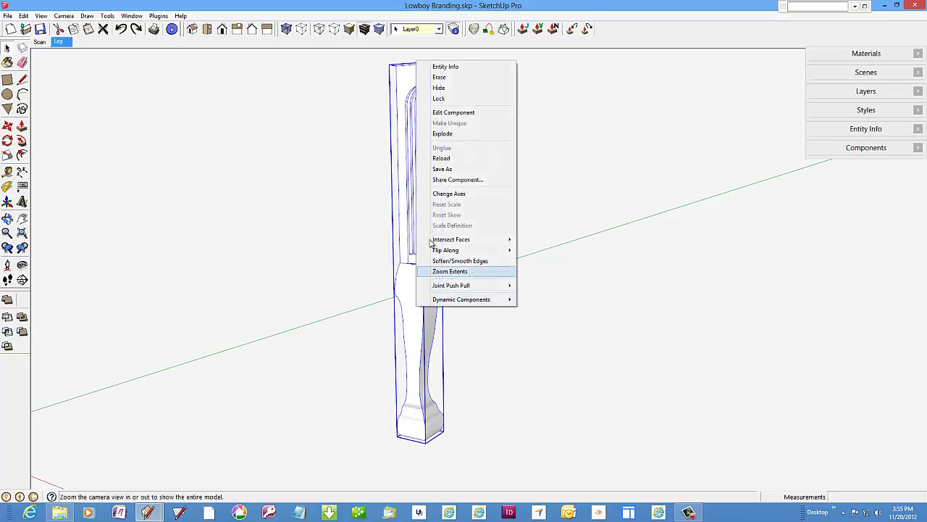
pyautogui.click(445, 118)
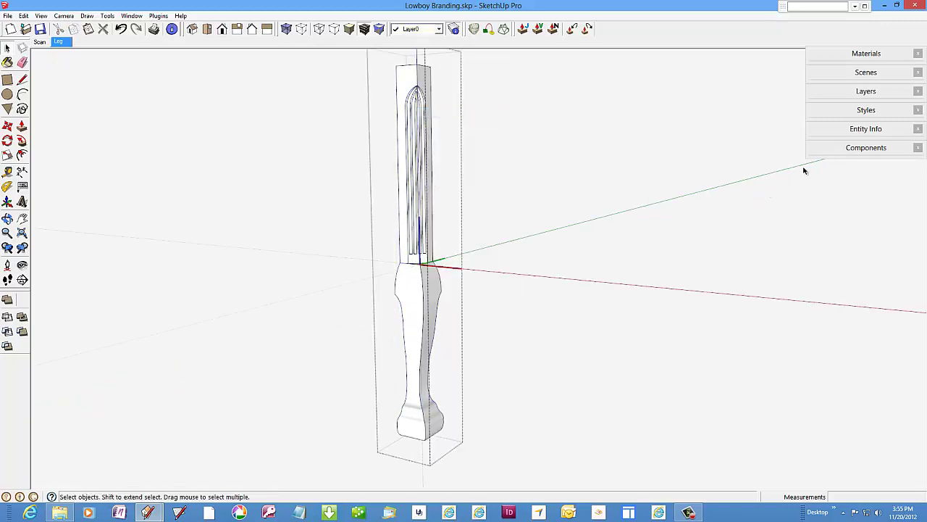
pyautogui.click(862, 148)
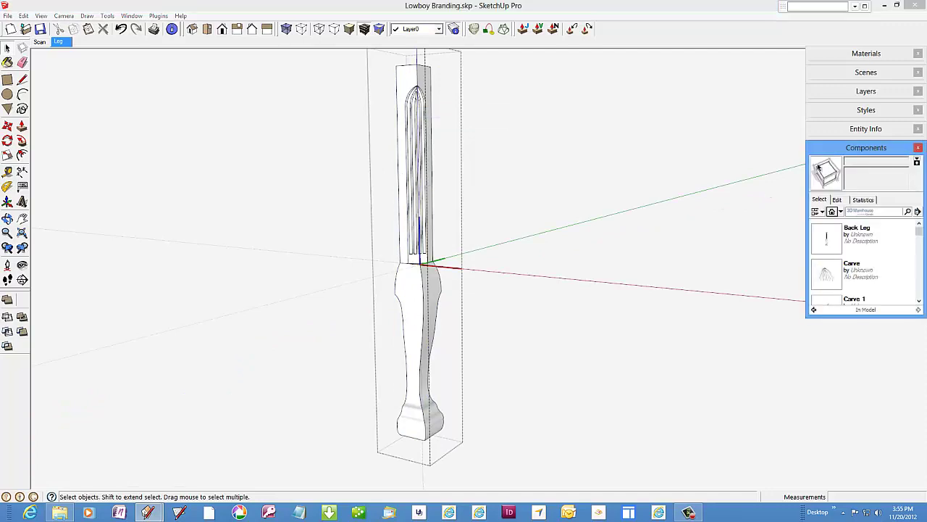
pyautogui.moveTo(919, 232); pyautogui.dragTo(919, 269)
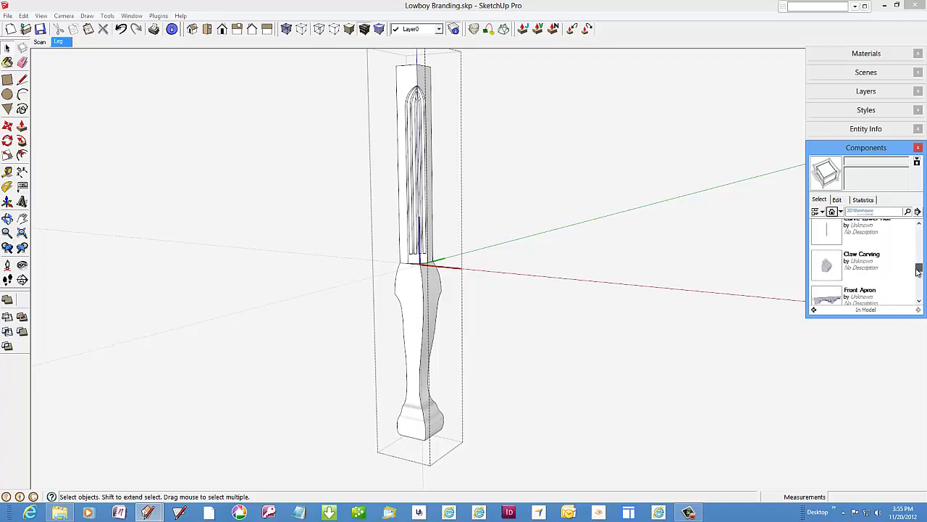
pyautogui.click(827, 265)
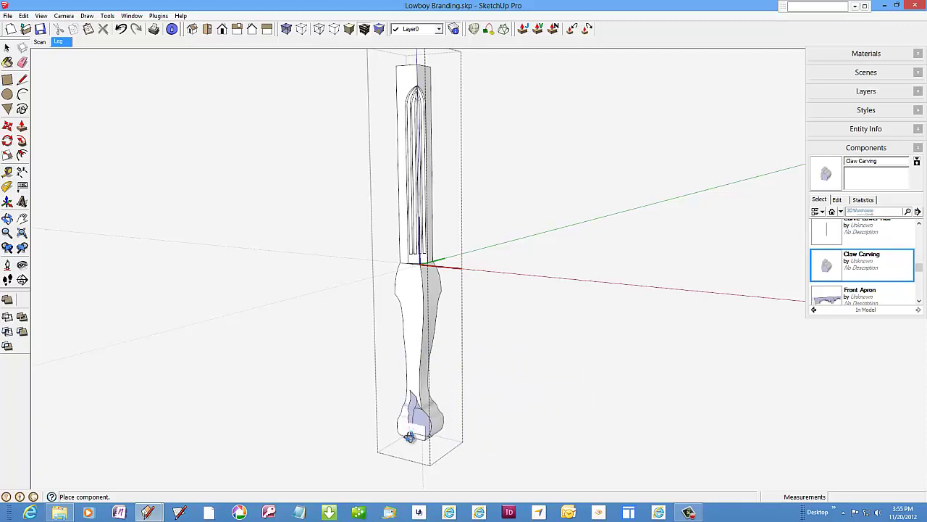
# Step: Drop the Claw Carving at the foot's corner and shift it by its endpoint
pyautogui.moveTo(408, 435); pyautogui.dragTo(688, 225, button='middle')
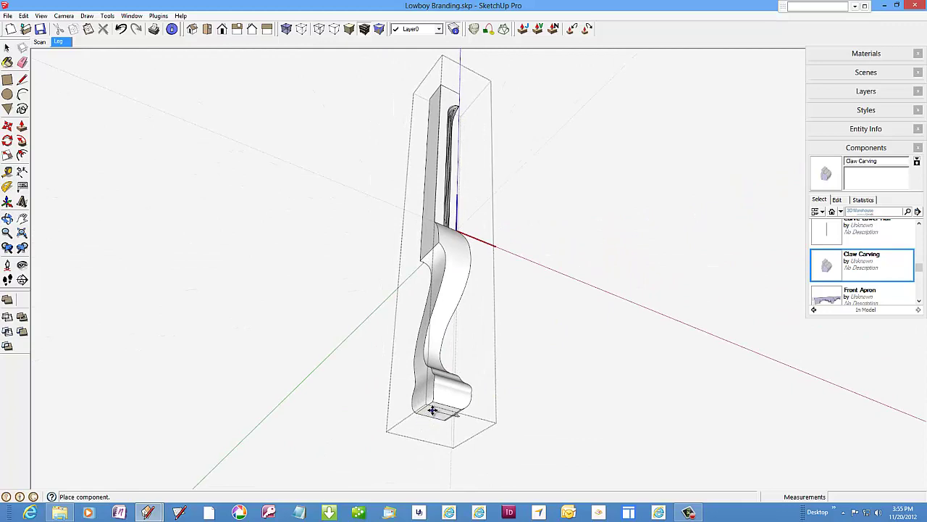
pyautogui.scroll(5, 432, 410)
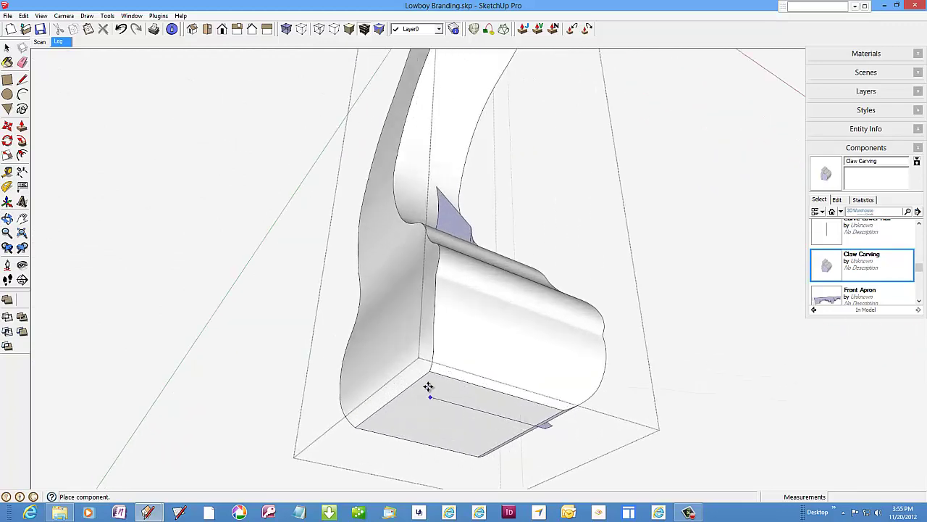
pyautogui.click(430, 375)
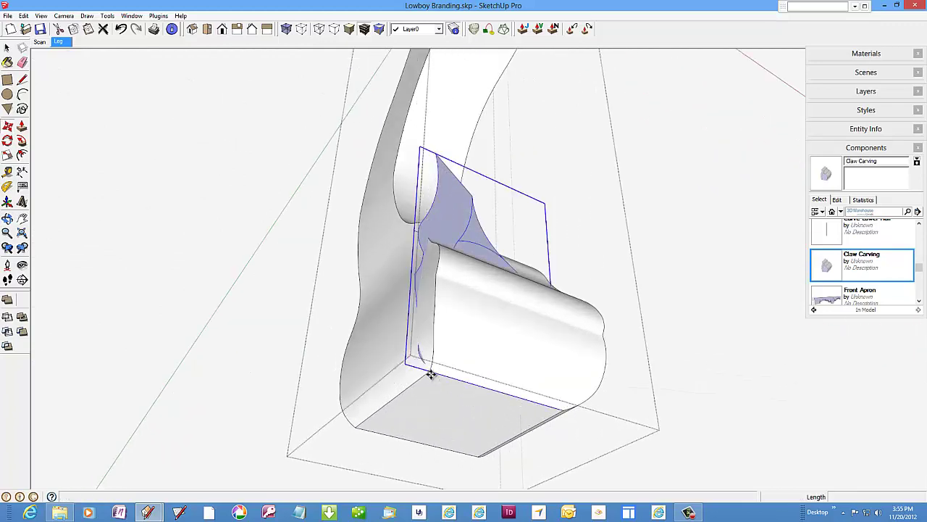
pyautogui.scroll(6, 409, 223)
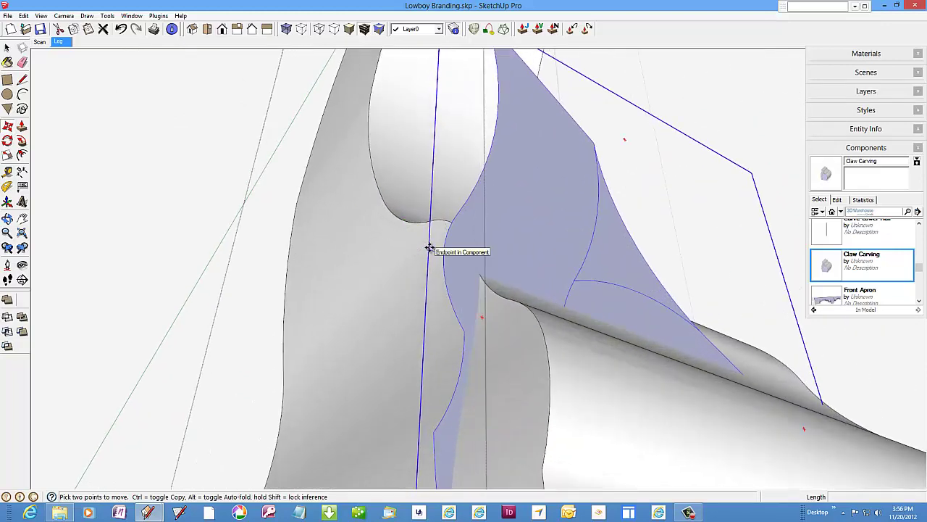
pyautogui.click(431, 247)
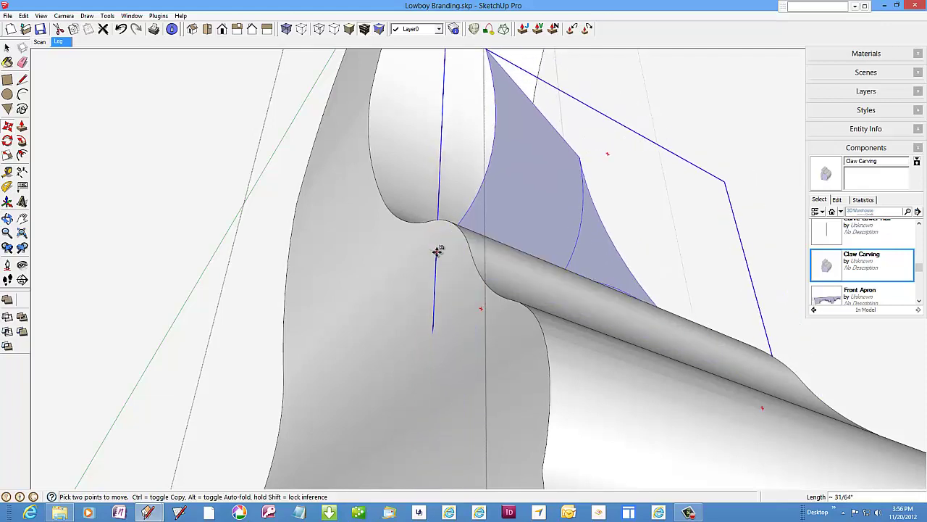
pyautogui.click(457, 276)
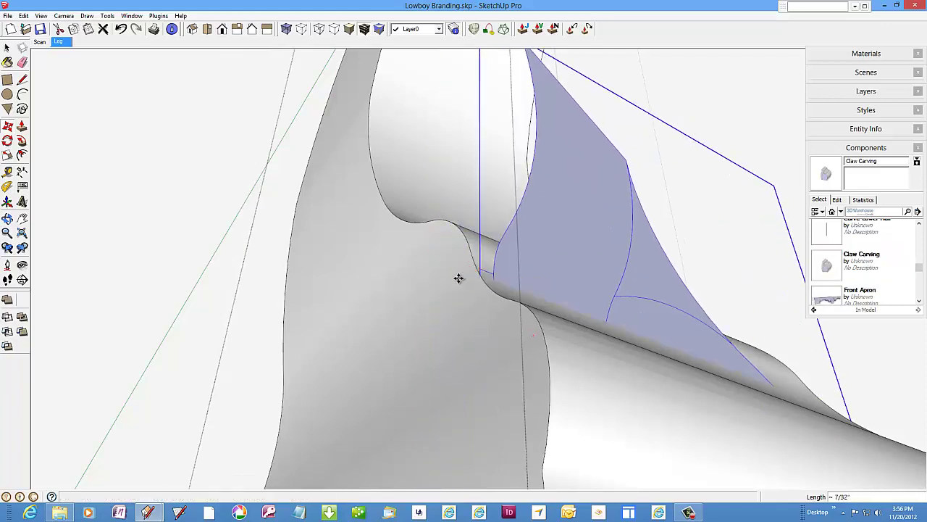
pyautogui.scroll(-5, 343, 279)
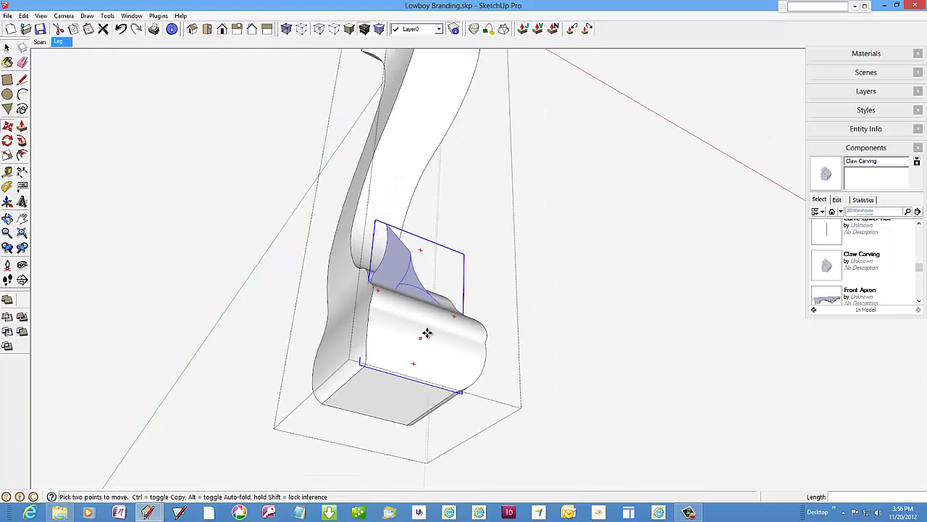
# Step: Reposition the carving so it sits flush against the front of the foot
pyautogui.moveTo(427, 333); pyautogui.dragTo(391, 415, button='middle')
pyautogui.moveTo(491, 309); pyautogui.dragTo(401, 387, button='middle')
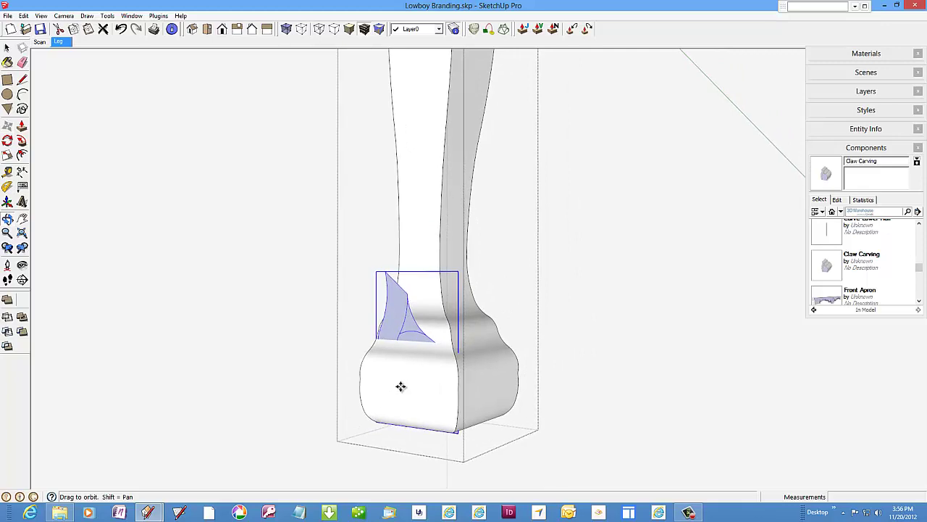
pyautogui.click(399, 332)
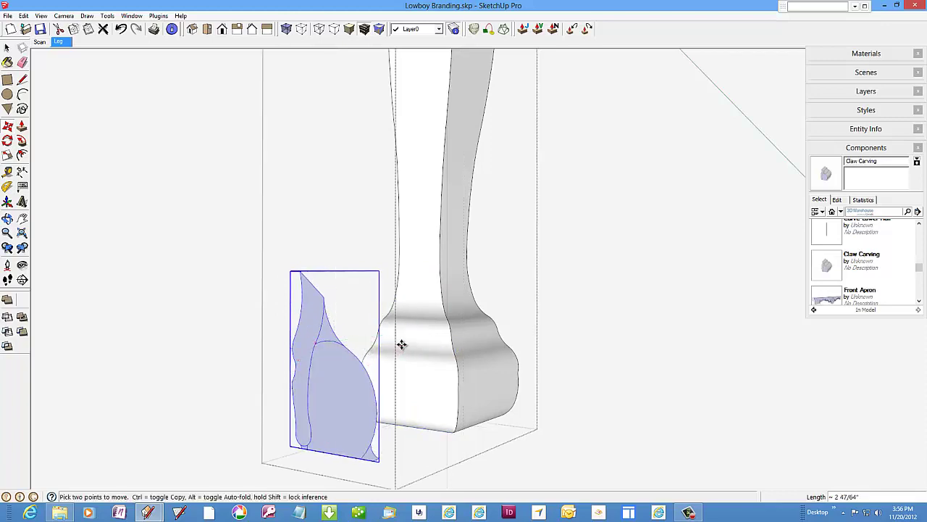
pyautogui.scroll(-2, 397, 351)
pyautogui.click(357, 410)
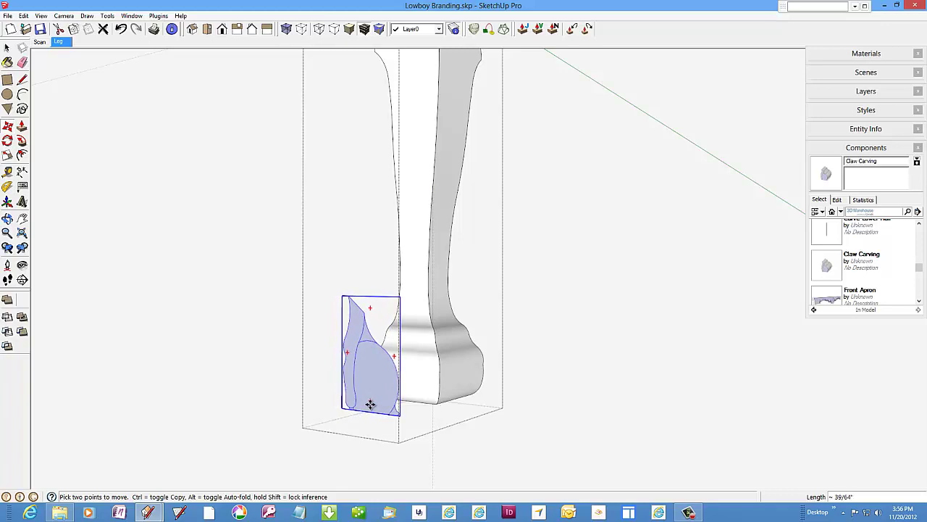
pyautogui.scroll(-1, 376, 400)
pyautogui.scroll(-1, 378, 397)
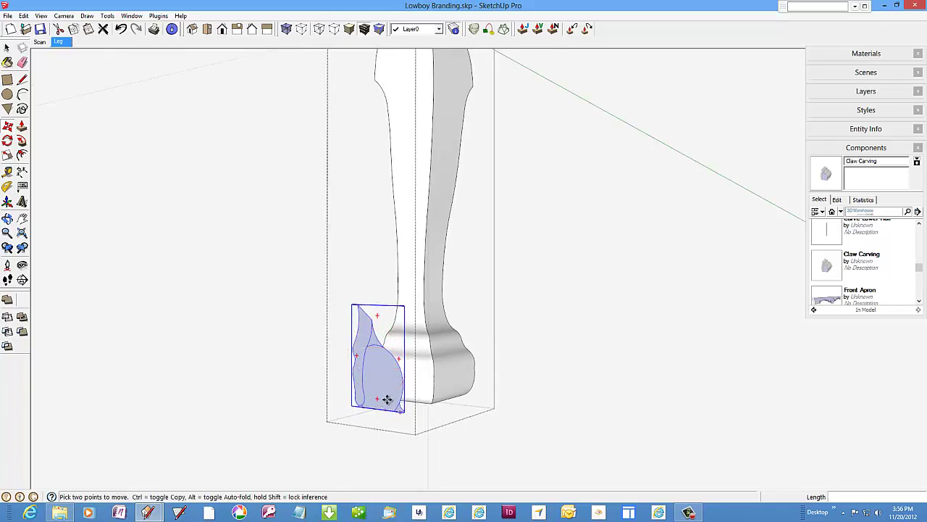
pyautogui.moveTo(387, 398)
pyautogui.mouseDown(button='middle')
pyautogui.moveTo(453, 431)
pyautogui.moveTo(402, 396)
pyautogui.mouseUp(button='middle')
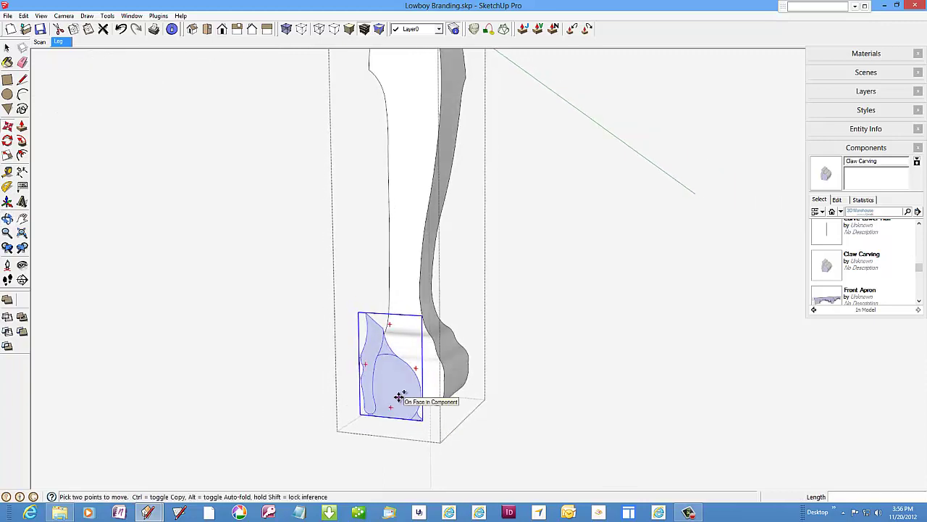
# Step: Make a copy of the Claw Carving beside the foot with a Ctrl-move
pyautogui.click(399, 397)
pyautogui.press('ctrl')
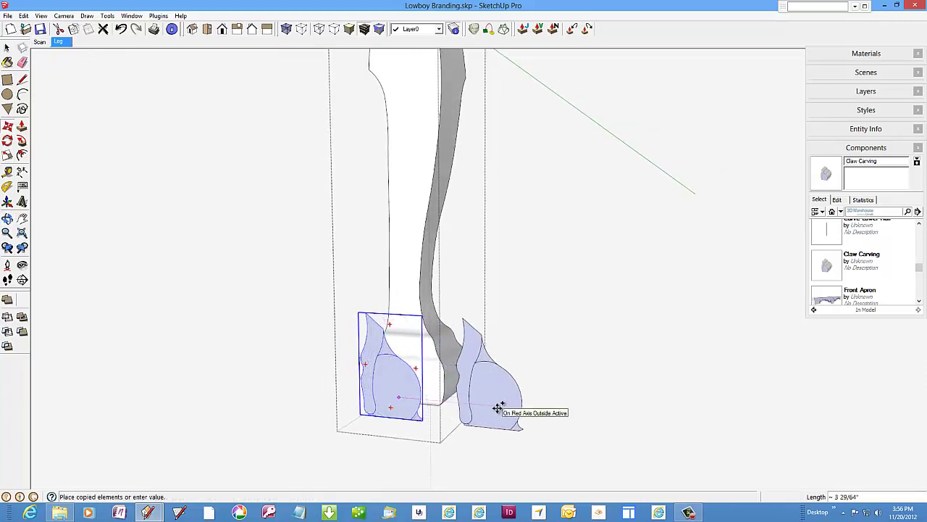
pyautogui.click(499, 407)
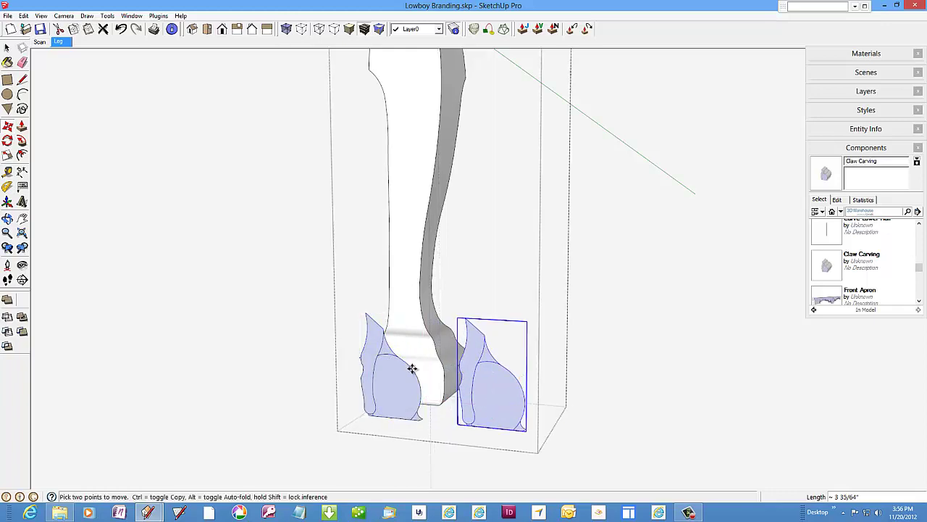
pyautogui.scroll(3, 508, 430)
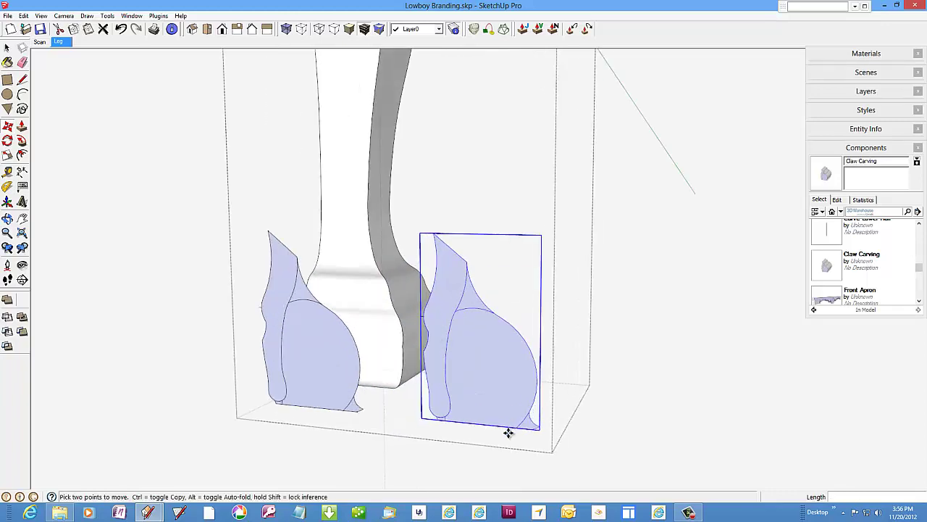
pyautogui.moveTo(474, 374); pyautogui.dragTo(475, 398, button='middle')
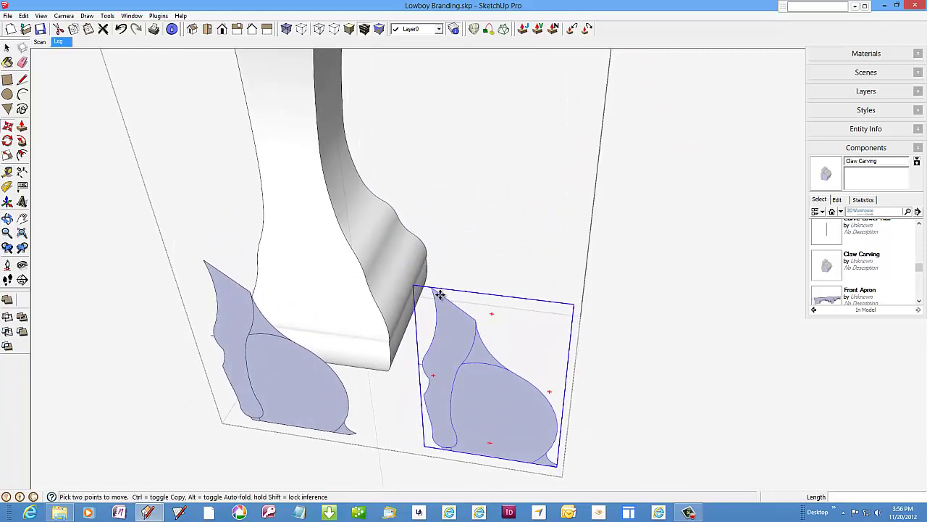
# Step: Rotate the copied carving 90° about its corner so it stands upright
pyautogui.press('q')
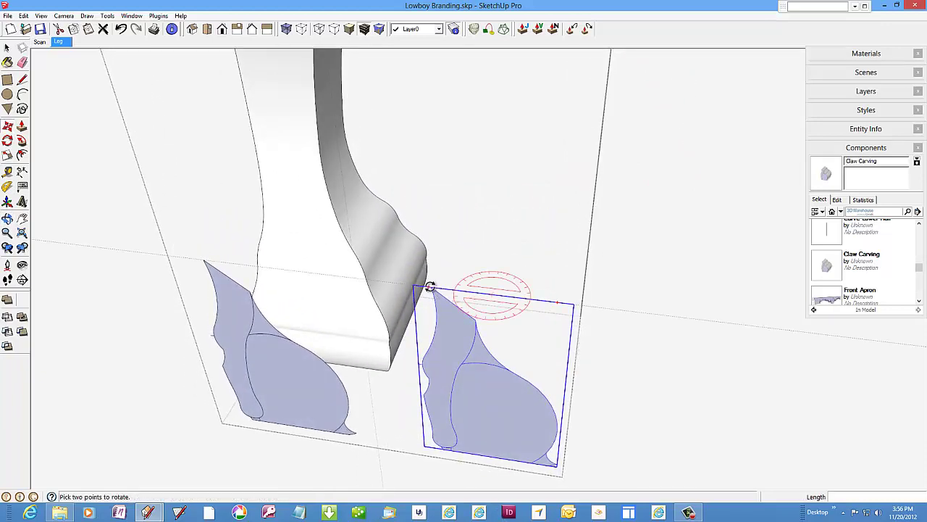
pyautogui.click(430, 286)
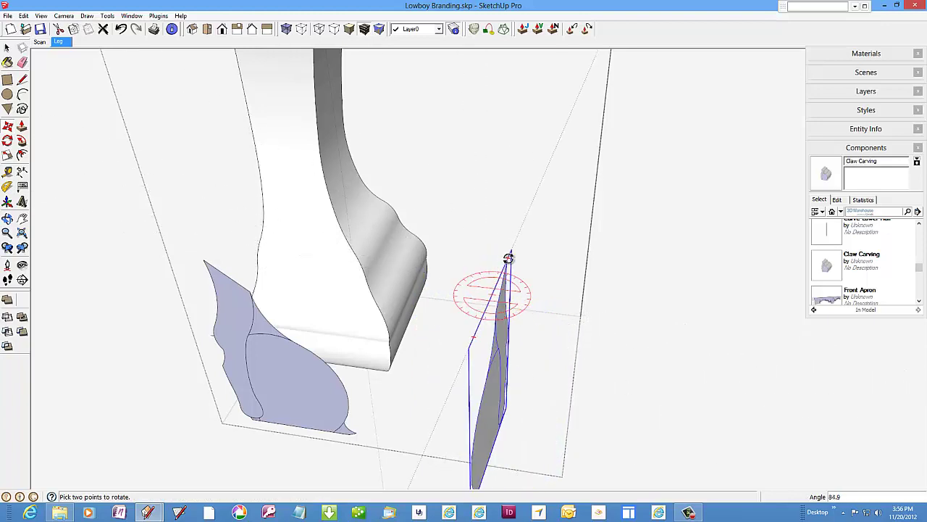
pyautogui.click(504, 256)
pyautogui.press('m')
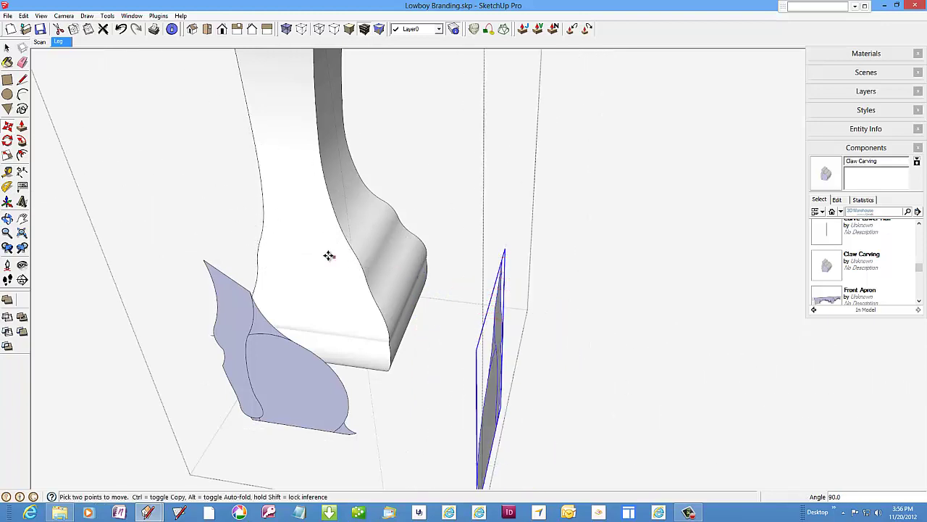
pyautogui.scroll(-3, 327, 255)
pyautogui.moveTo(433, 345); pyautogui.dragTo(201, 319, button='middle')
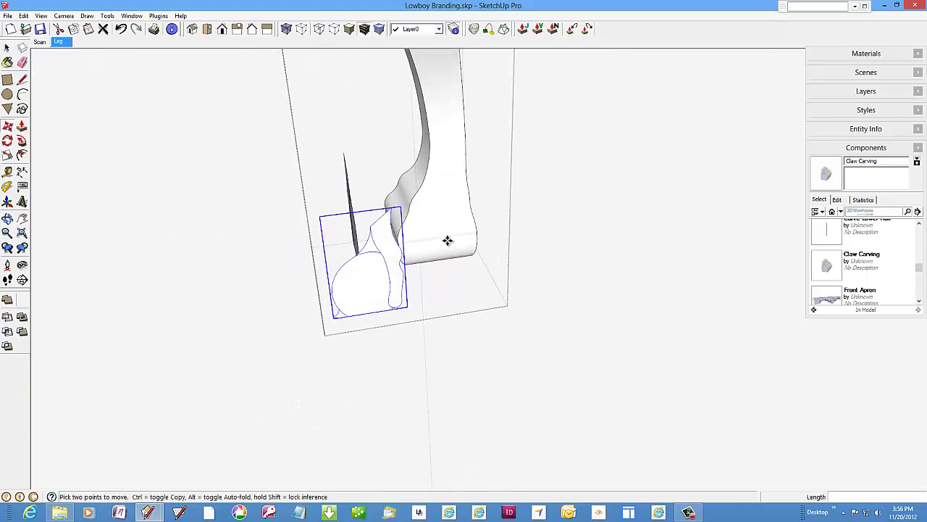
pyautogui.moveTo(447, 241); pyautogui.dragTo(297, 248, button='middle')
# Step: Flip the copy along the component's green axis to mirror it
pyautogui.rightClick(355, 238)
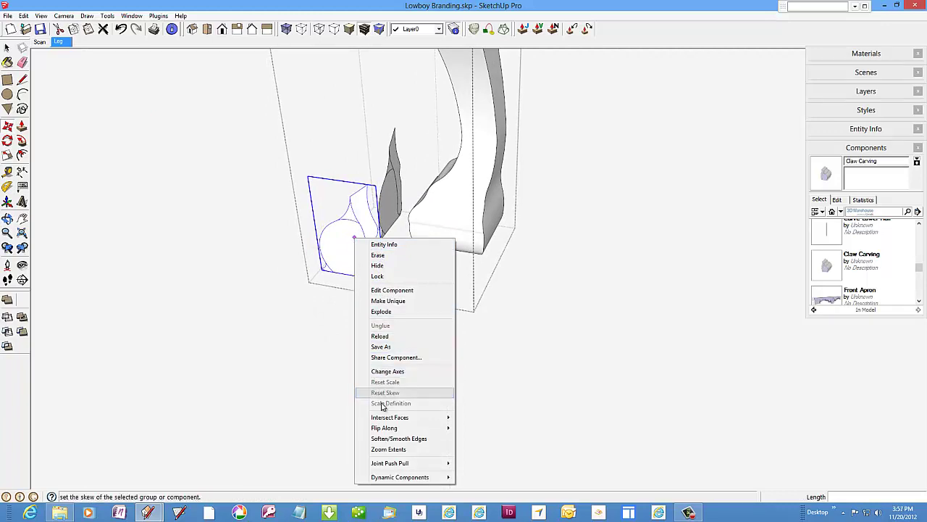
pyautogui.moveTo(444, 433)
pyautogui.click(479, 438)
pyautogui.scroll(4, 367, 210)
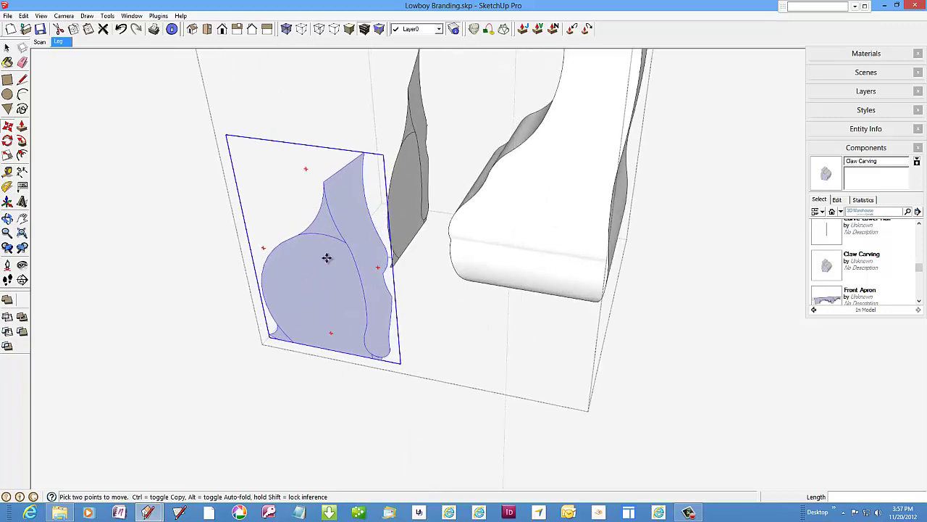
pyautogui.moveTo(326, 273); pyautogui.dragTo(234, 138, button='middle')
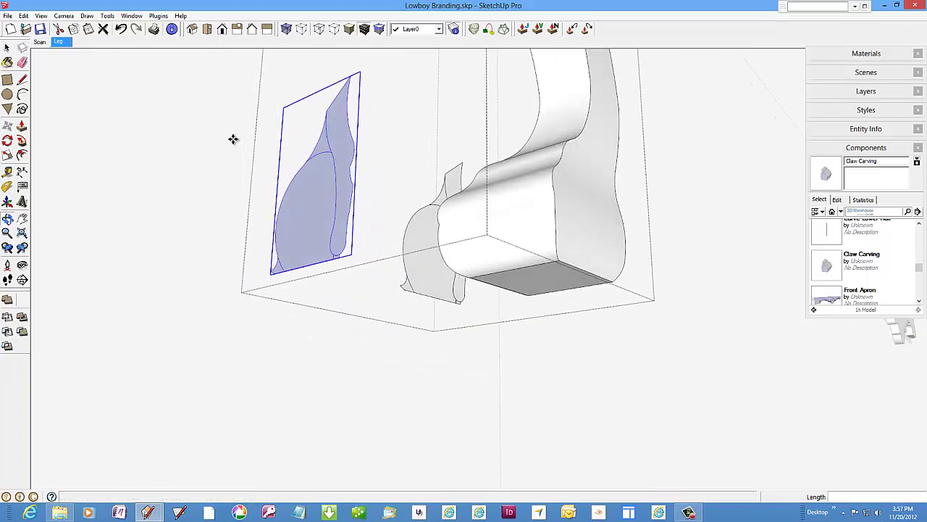
pyautogui.click(339, 260)
# Step: Snap the mirrored carving onto the foot's corner point
pyautogui.scroll(5, 572, 265)
pyautogui.click(523, 251)
pyautogui.scroll(-1, 524, 248)
pyautogui.scroll(-3, 427, 290)
pyautogui.scroll(-2, 425, 294)
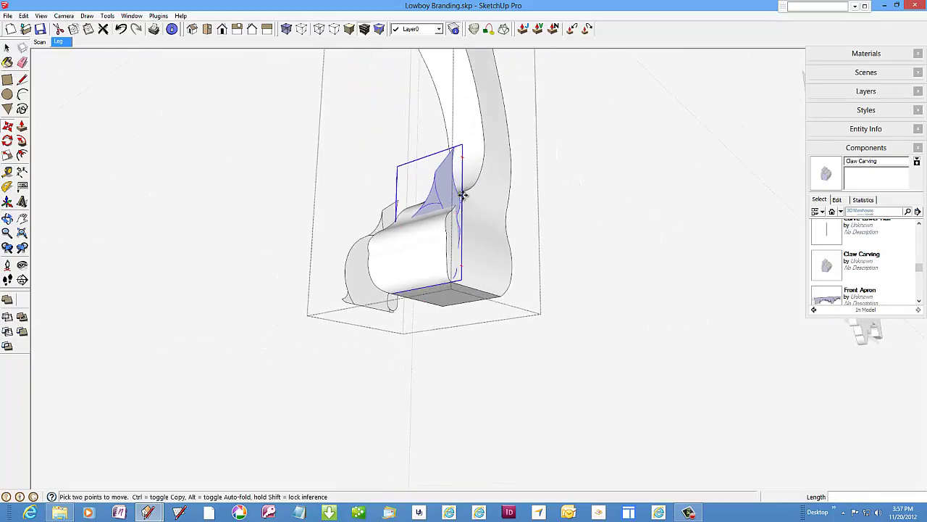
pyautogui.scroll(5, 462, 194)
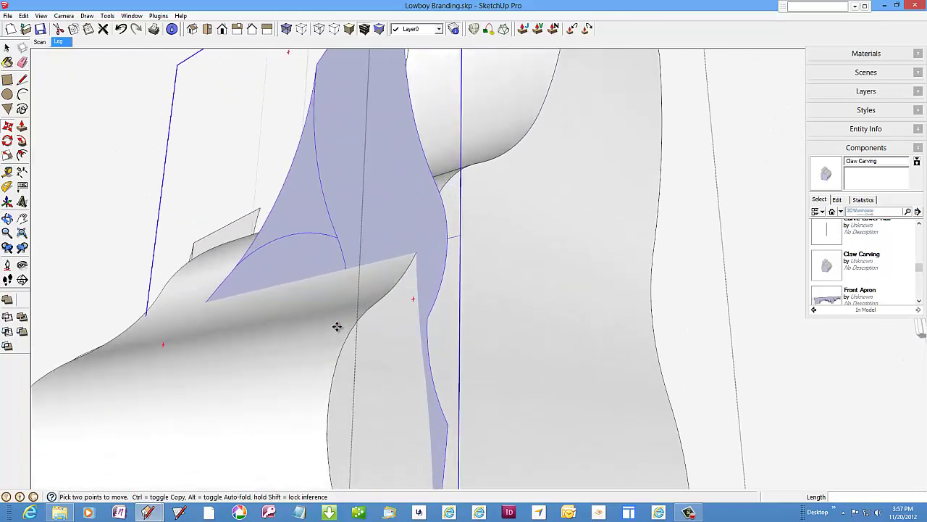
pyautogui.moveTo(340, 329)
pyautogui.mouseDown(button='middle')
pyautogui.moveTo(348, 348)
pyautogui.moveTo(540, 425)
pyautogui.moveTo(489, 442)
pyautogui.moveTo(476, 375)
pyautogui.mouseUp(button='middle')
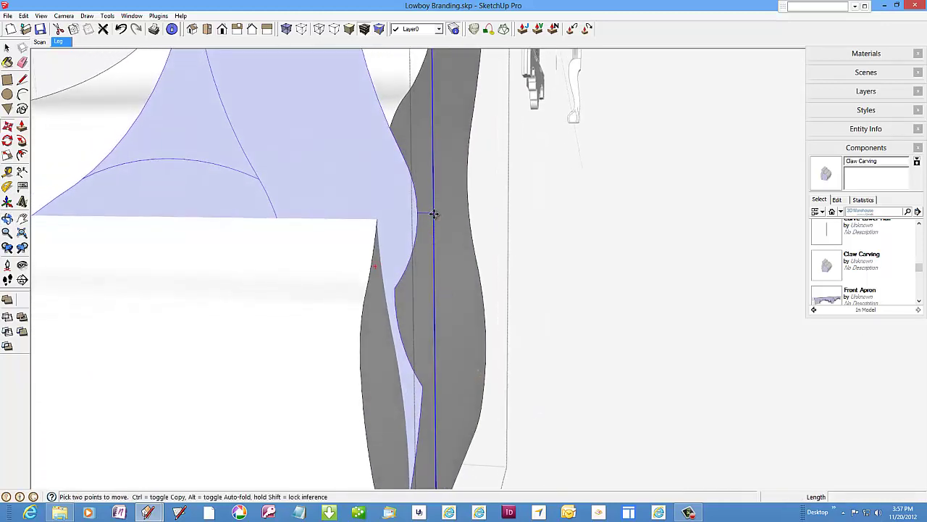
# Step: Nudge the carving left along green until it sits flush against the foot's side face
pyautogui.click(434, 213)
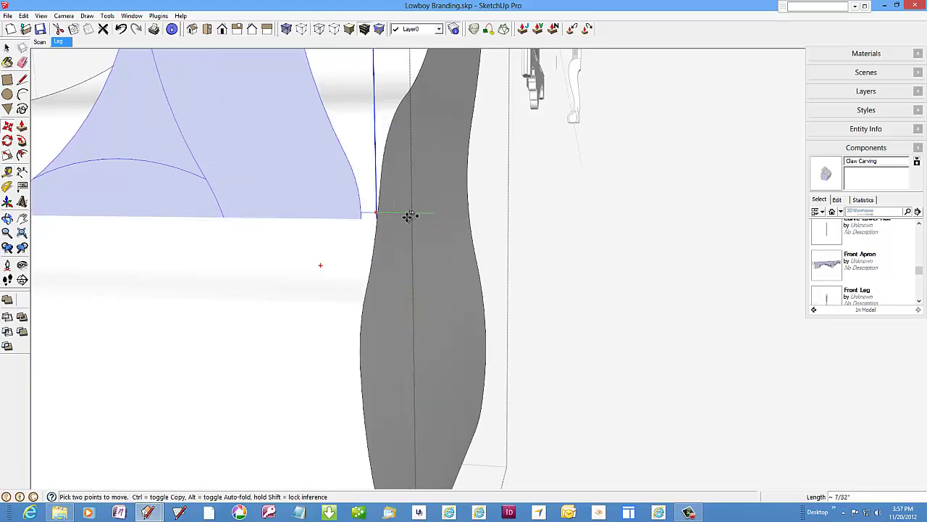
pyautogui.scroll(-5, 399, 279)
pyautogui.scroll(-3, 406, 277)
pyautogui.moveTo(411, 279); pyautogui.dragTo(236, 282, button='middle')
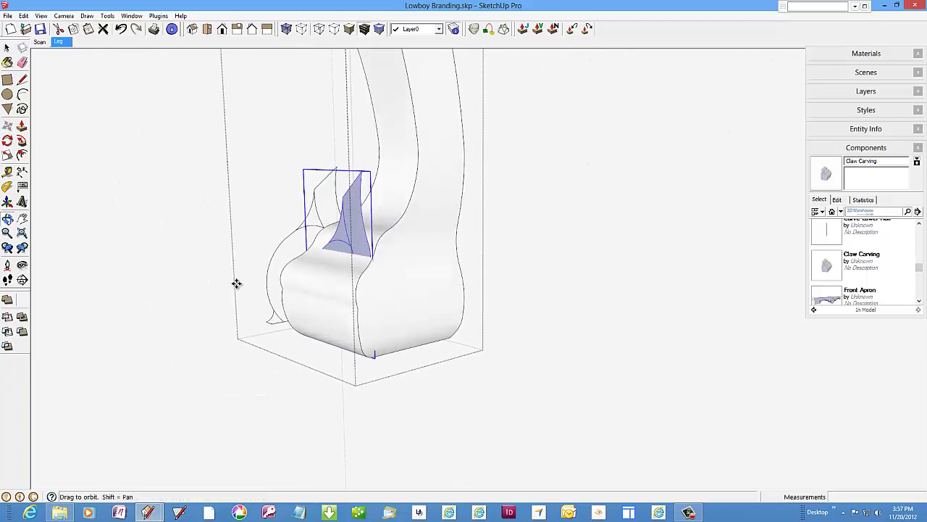
pyautogui.click(349, 246)
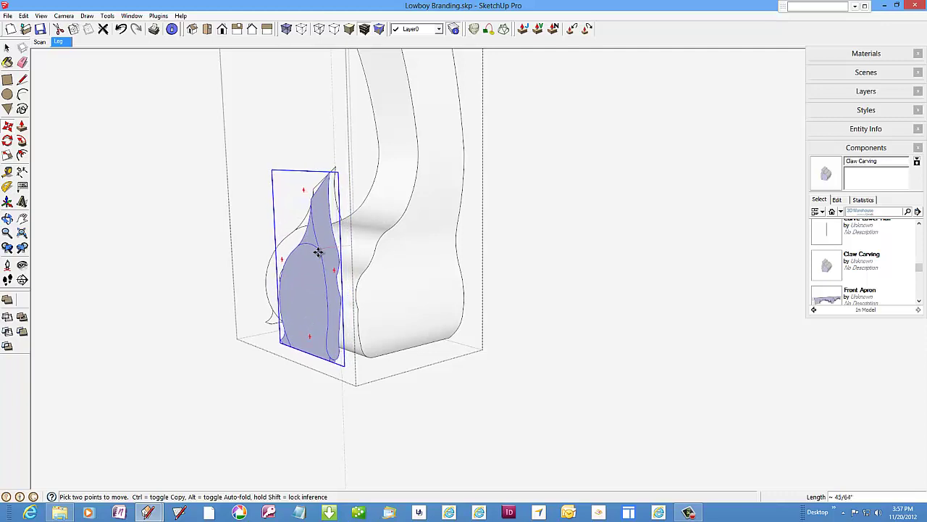
pyautogui.click(320, 252)
pyautogui.moveTo(315, 275); pyautogui.dragTo(332, 284, button='middle')
# Step: Close the leg component to leave its editing context
pyautogui.rightClick(500, 328)
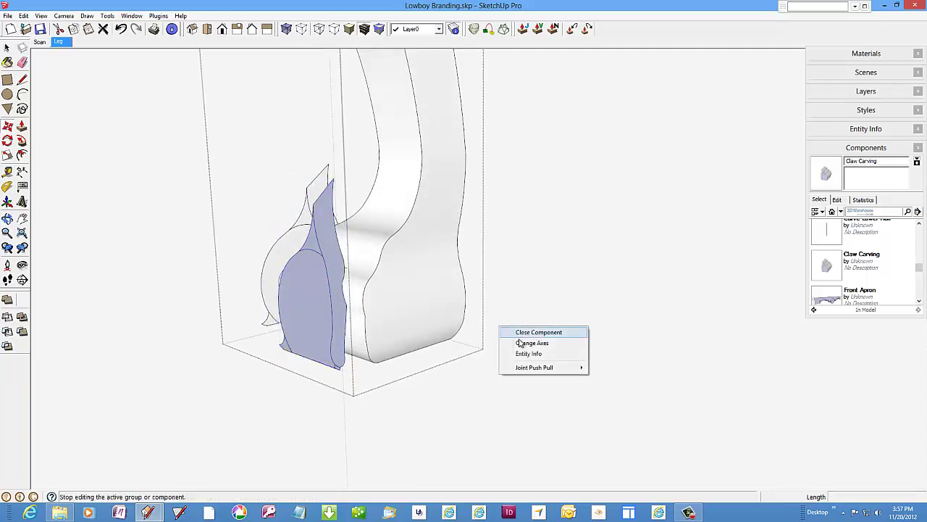
pyautogui.click(522, 332)
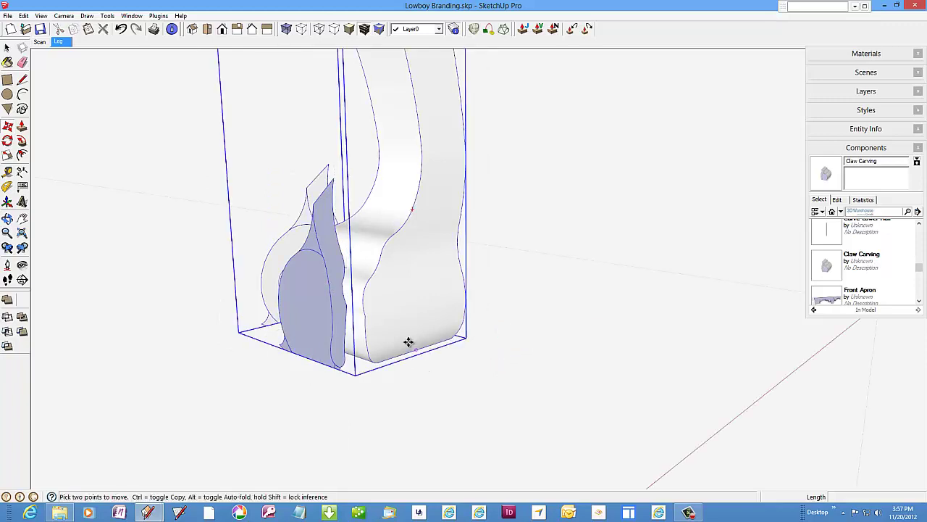
pyautogui.scroll(-5, 408, 344)
pyautogui.scroll(-4, 412, 349)
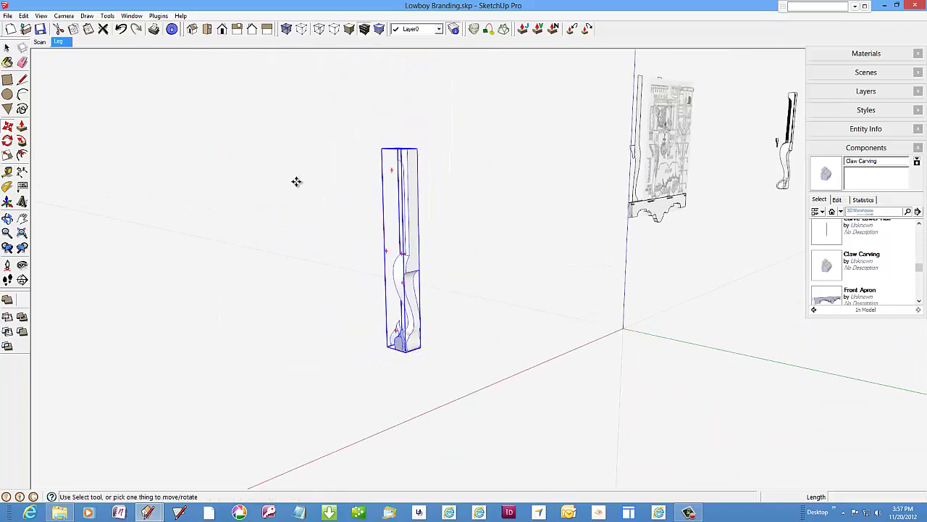
# Step: Select the whole leg and scale it up by a factor of 10
pyautogui.click(7, 48)
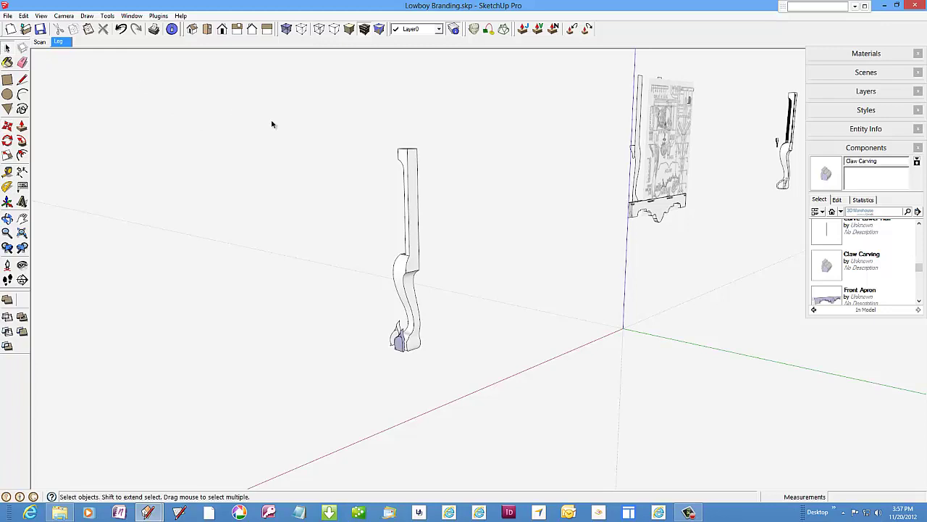
pyautogui.click(405, 152)
pyautogui.scroll(3, 409, 154)
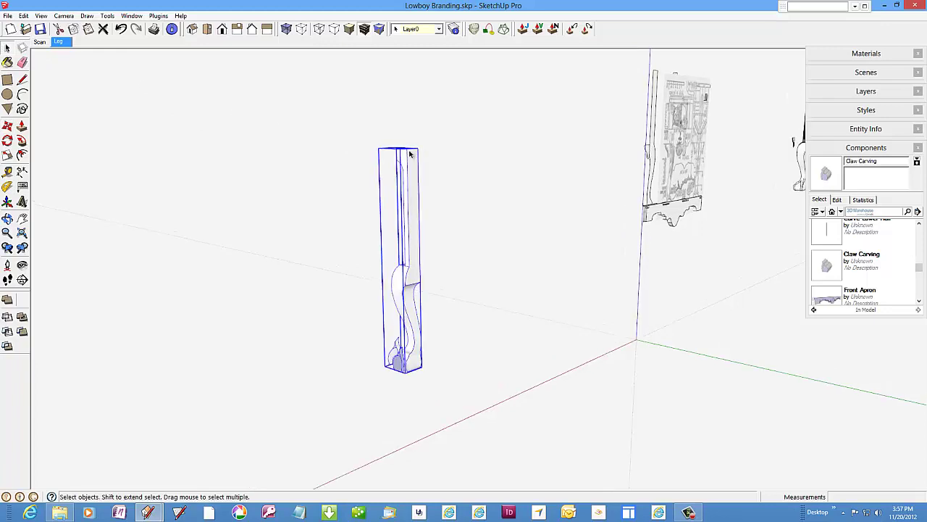
pyautogui.moveTo(390, 181); pyautogui.dragTo(416, 200, button='middle')
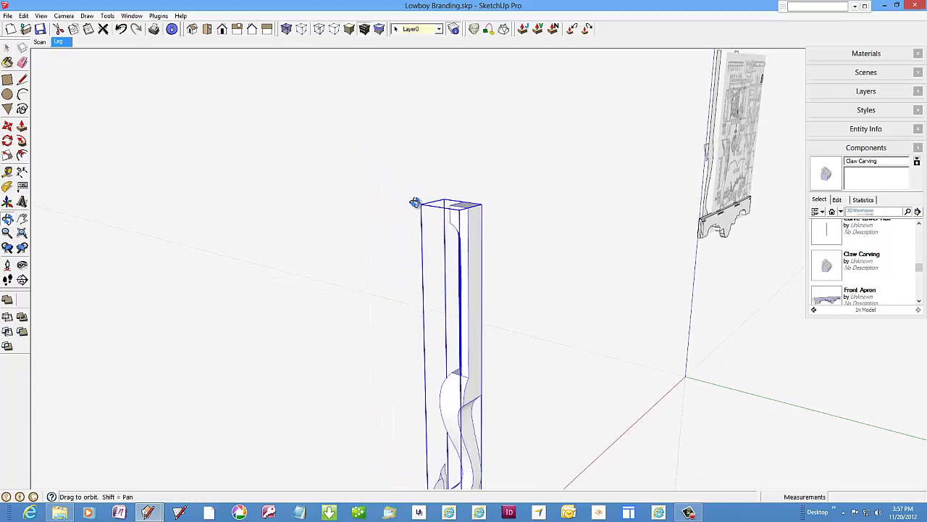
pyautogui.click(15, 155)
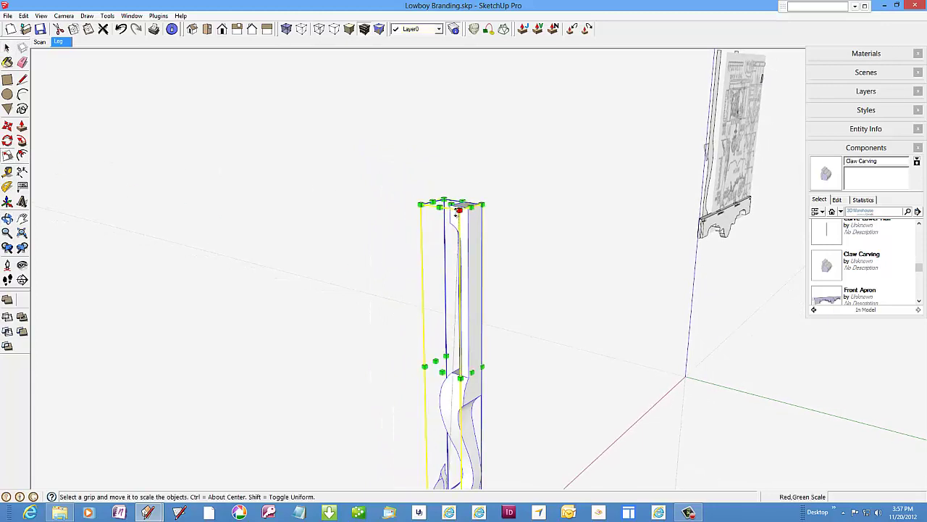
pyautogui.moveTo(458, 208); pyautogui.dragTo(521, 111)
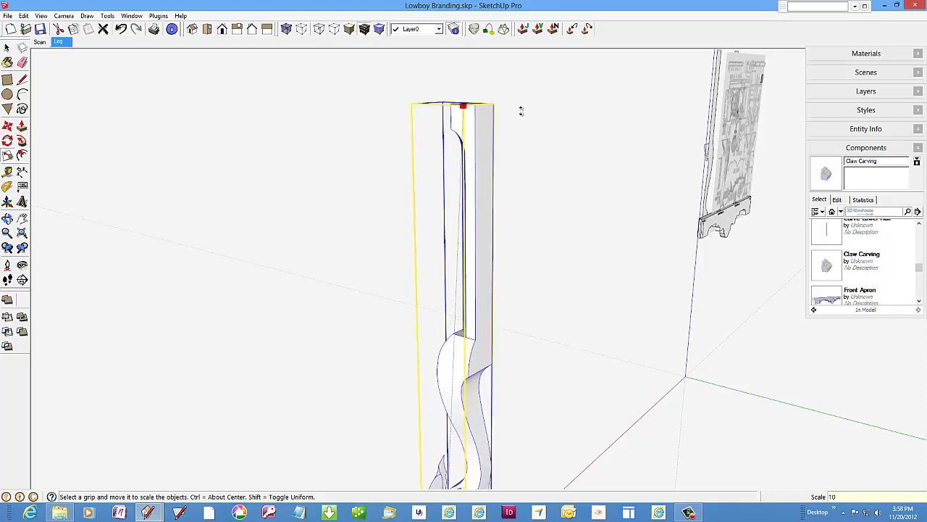
pyautogui.scroll(5, 521, 111)
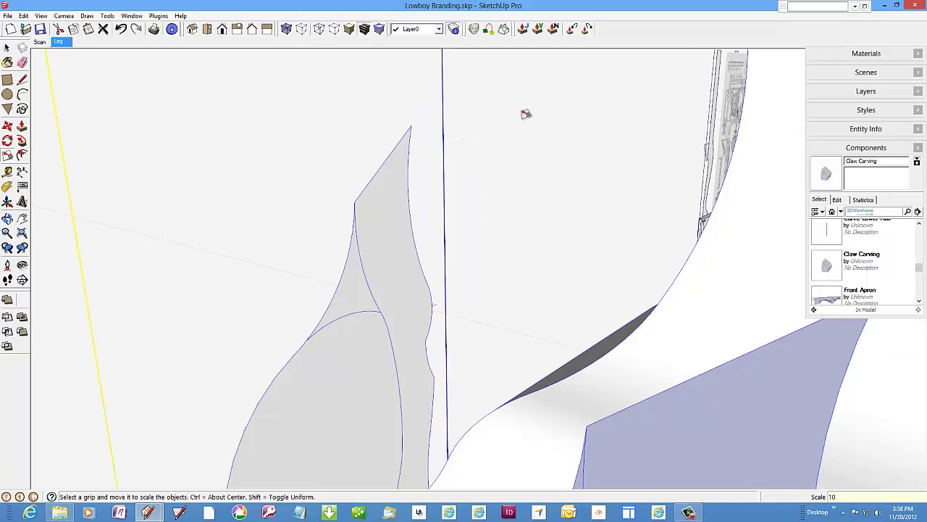
pyautogui.scroll(-2, 461, 149)
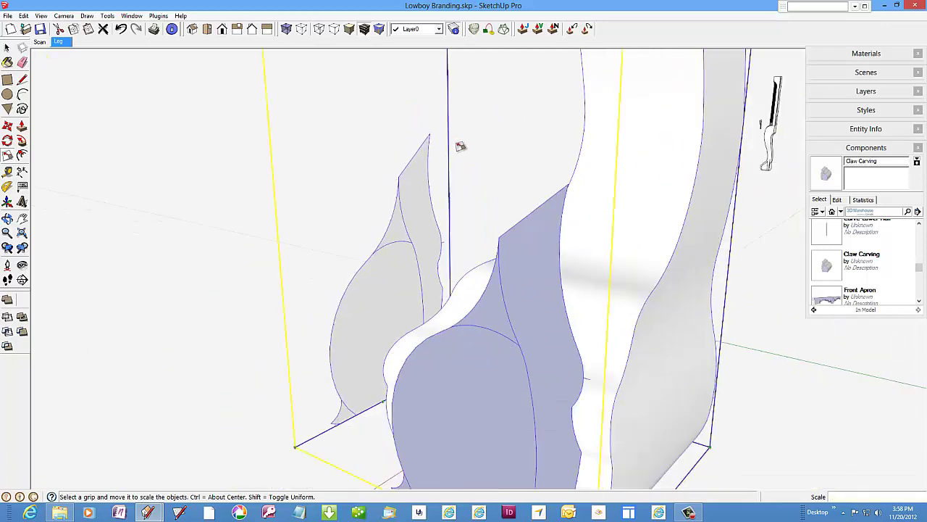
pyautogui.scroll(-3, 460, 146)
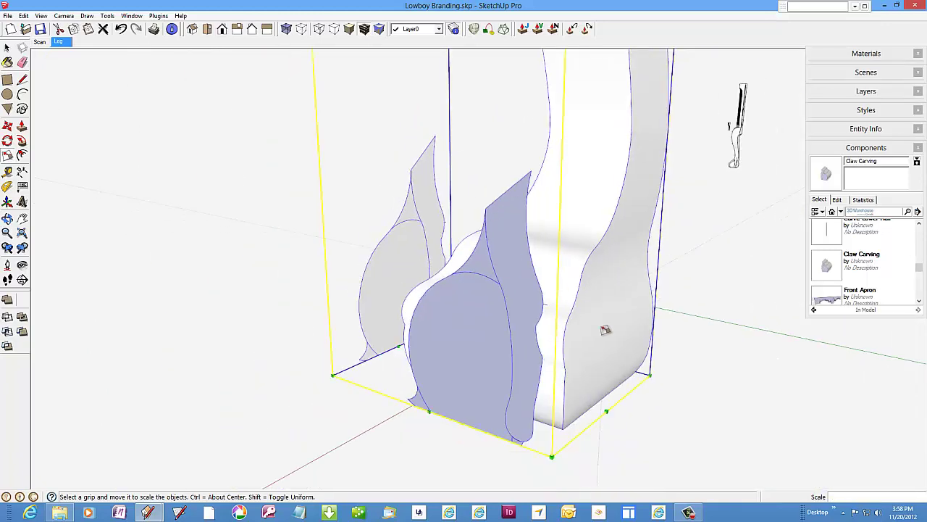
pyautogui.moveTo(602, 334)
pyautogui.keyDown('shift'); pyautogui.mouseDown(button='middle')
pyautogui.moveTo(570, 337)
pyautogui.moveTo(477, 290)
pyautogui.mouseUp(button='middle'); pyautogui.keyUp('shift')
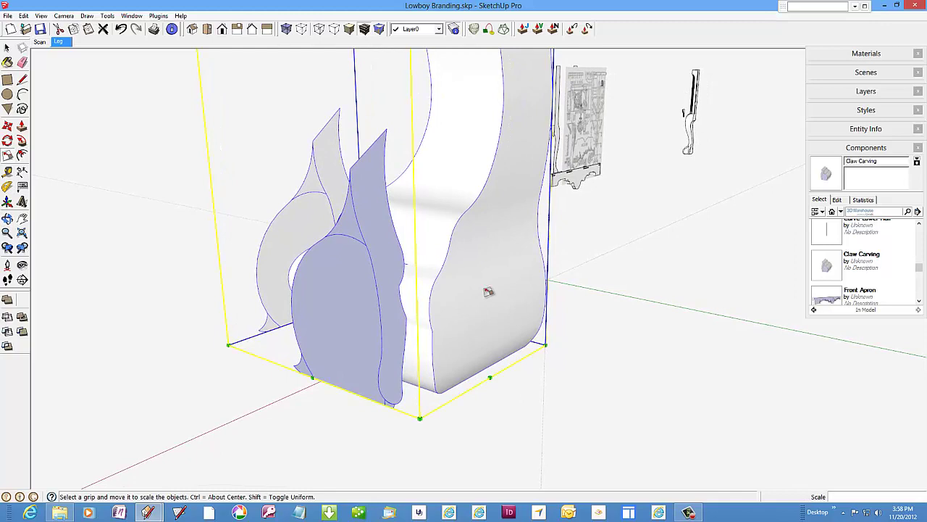
# Step: Re-enter the leg component and open the blue front Claw Carving for editing
pyautogui.rightClick(477, 252)
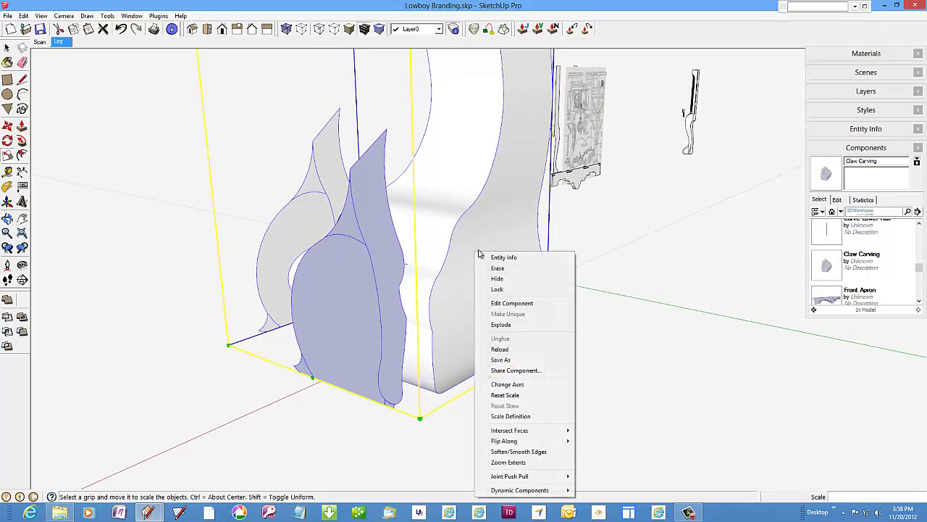
pyautogui.click(497, 303)
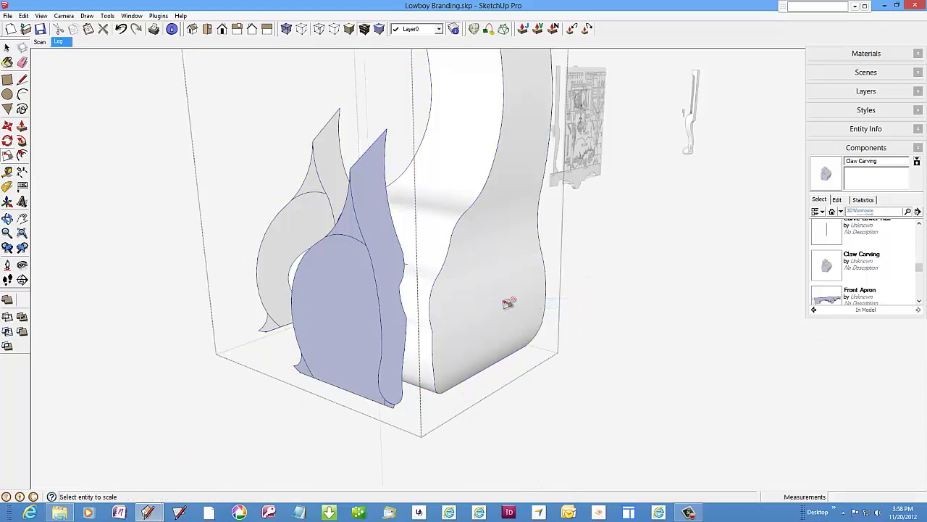
pyautogui.click(352, 286)
pyautogui.rightClick(350, 284)
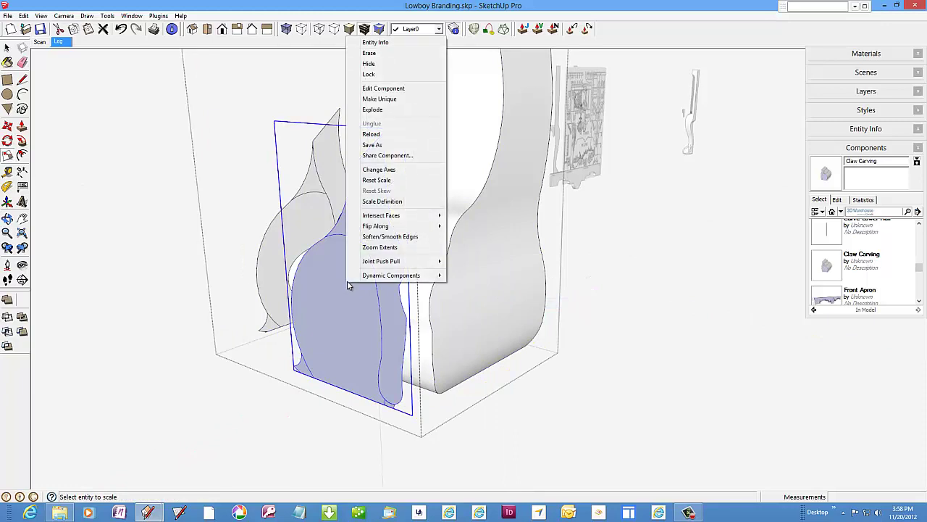
pyautogui.click(369, 88)
pyautogui.press('s')
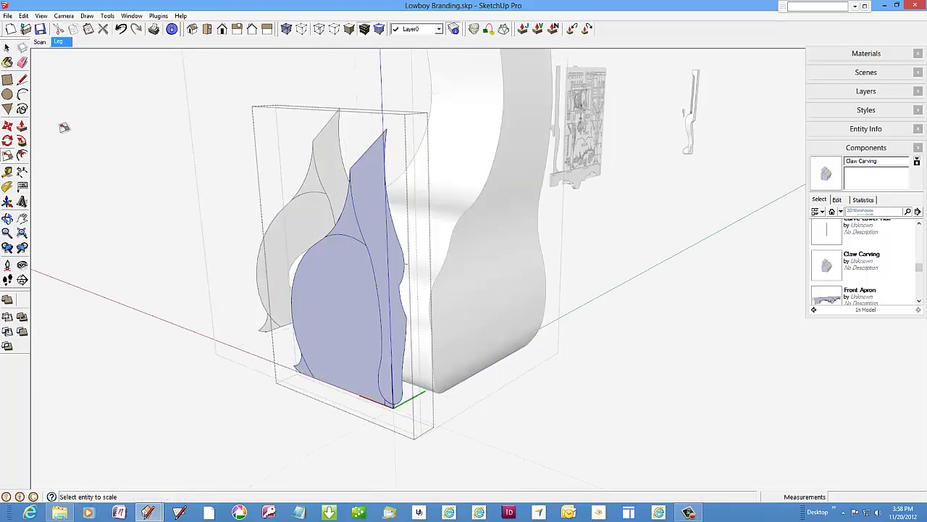
# Step: Push/pull the main carving face toward the leg, undoing and redoing the extrusion
pyautogui.click(22, 126)
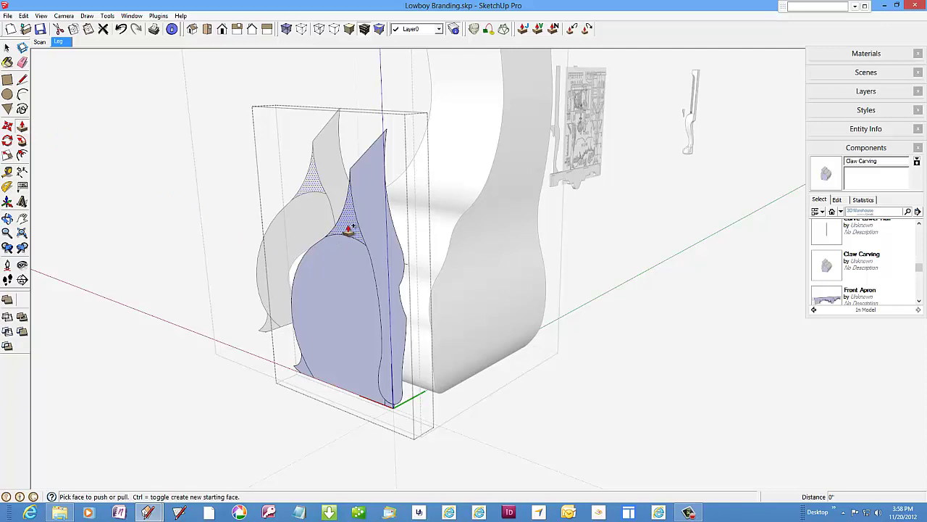
pyautogui.moveTo(350, 229); pyautogui.dragTo(534, 187)
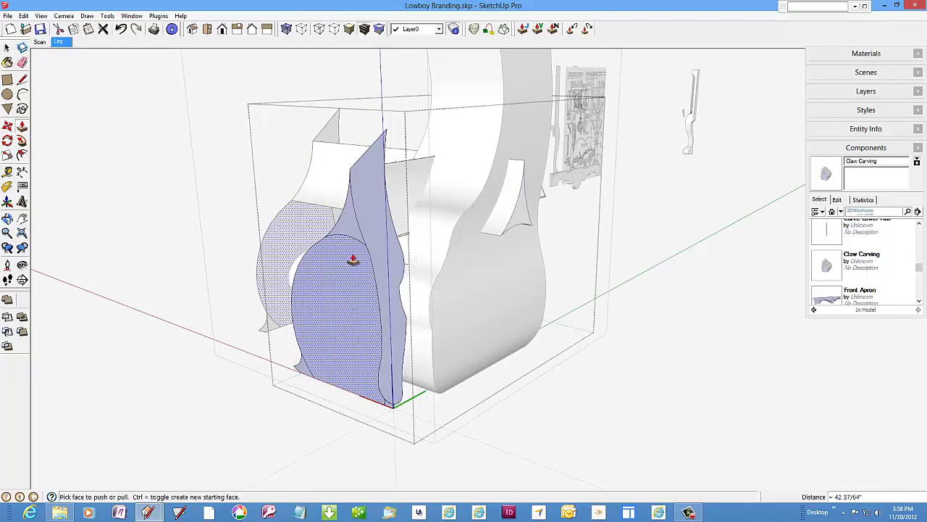
pyautogui.click(353, 259)
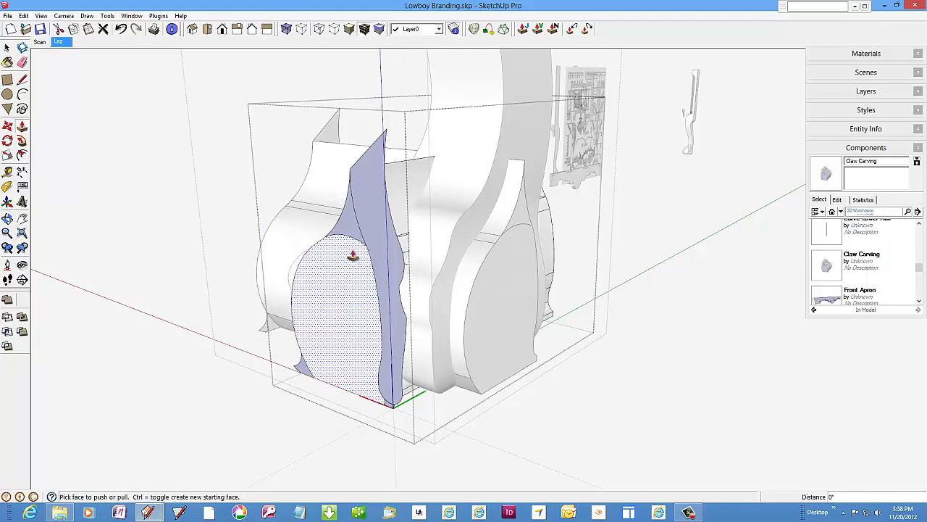
pyautogui.click(121, 30)
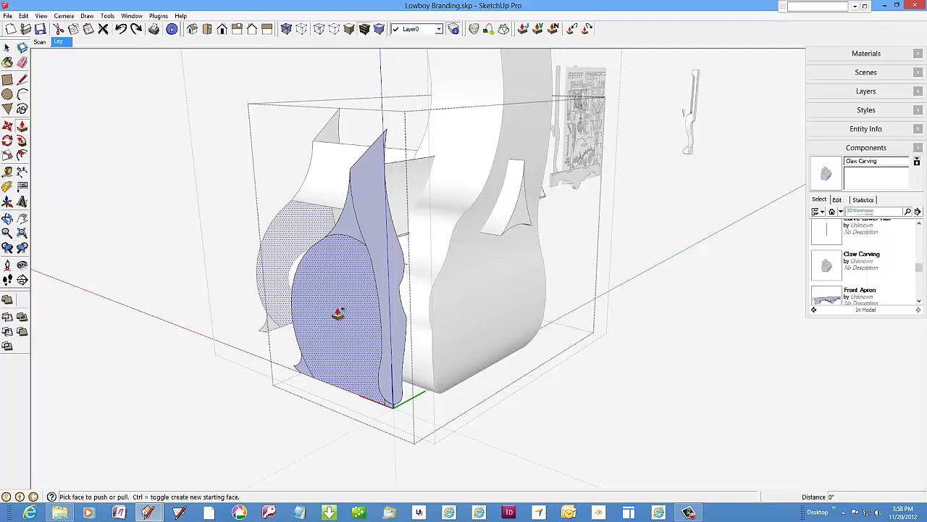
pyautogui.hotkey('ctrl', 'y')
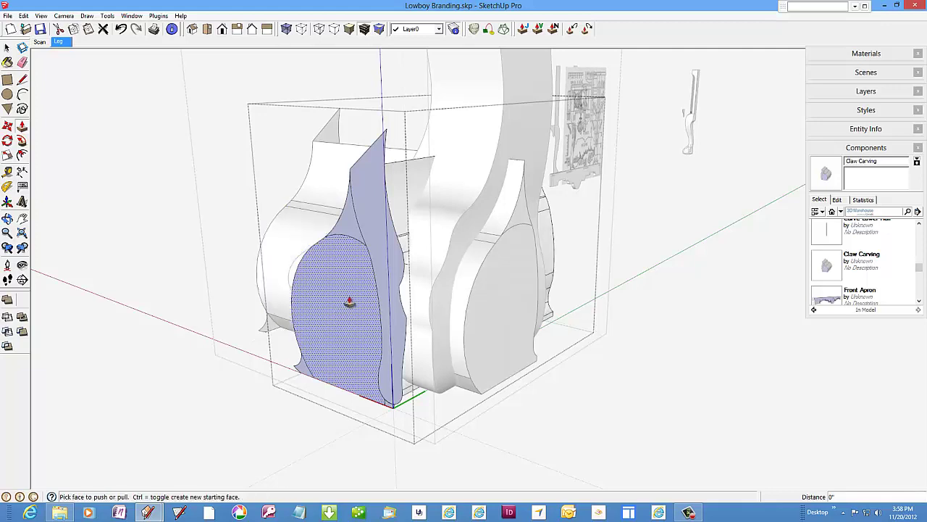
# Step: Extrude the tall thin face and two small base faces the same distance, then close the component
pyautogui.doubleClick(383, 249)
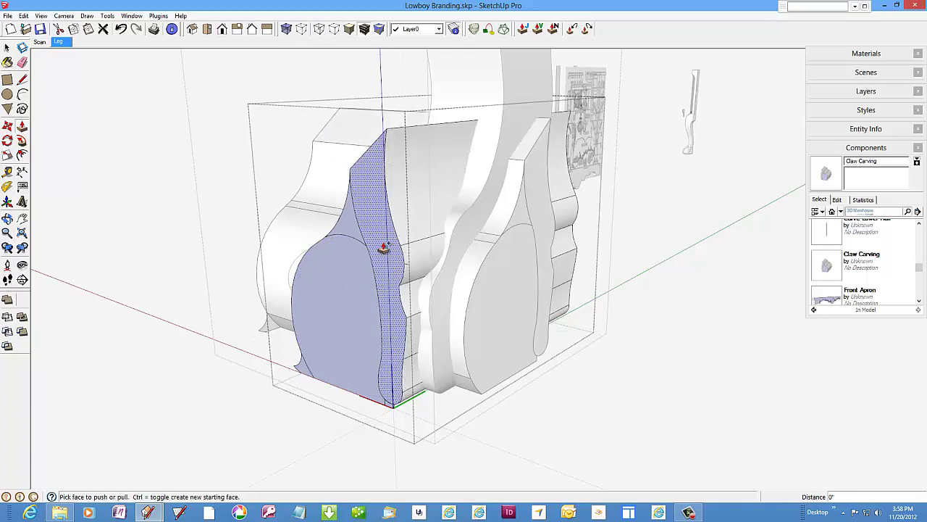
pyautogui.doubleClick(303, 371)
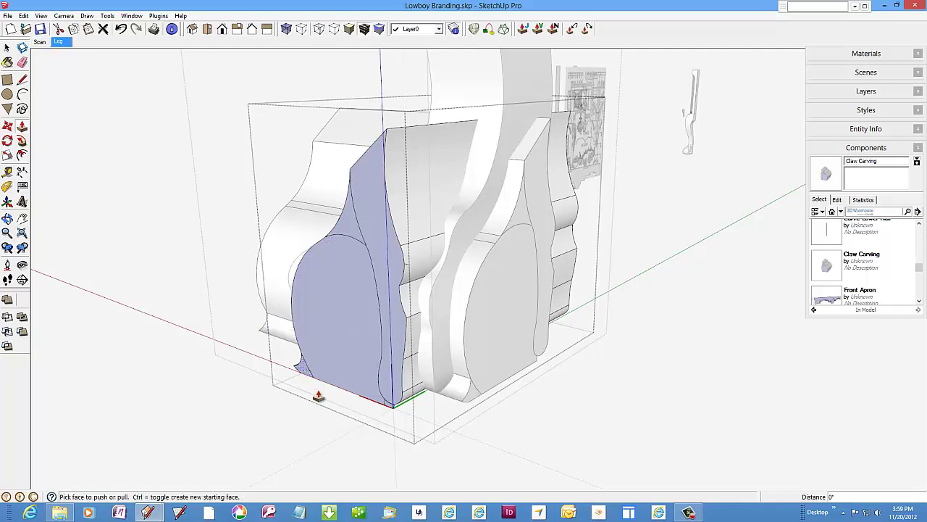
pyautogui.doubleClick(388, 409)
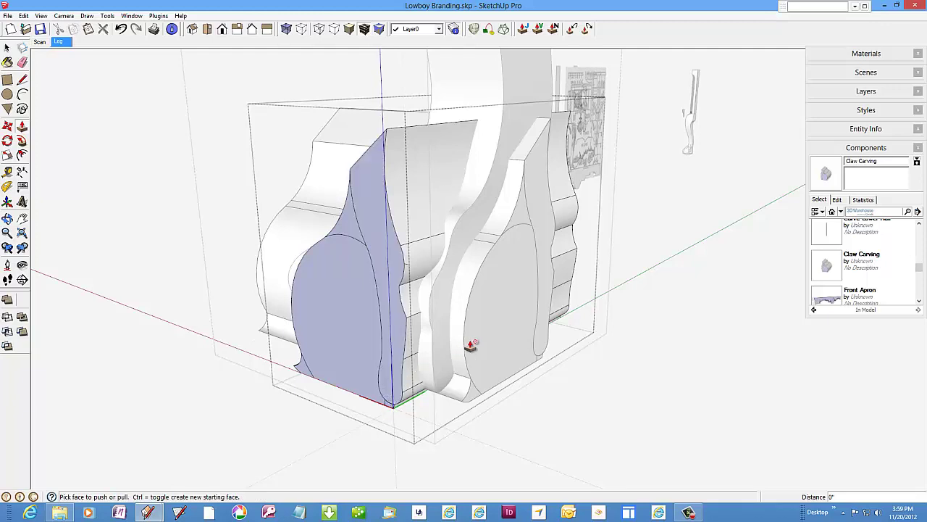
pyautogui.scroll(-2, 471, 346)
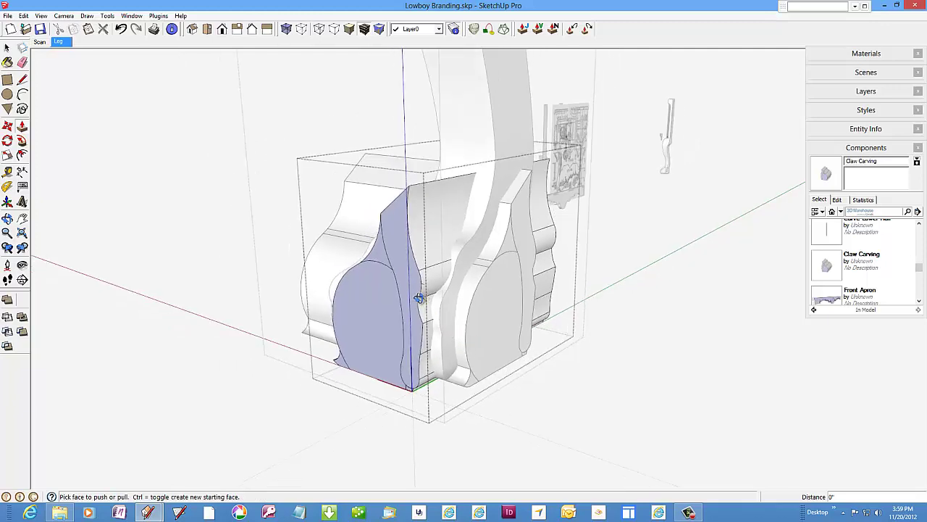
pyautogui.moveTo(414, 301); pyautogui.dragTo(372, 294, button='middle')
pyautogui.rightClick(291, 152)
pyautogui.click(313, 158)
pyautogui.moveTo(362, 326); pyautogui.dragTo(267, 343, button='middle')
# Step: Select both curved foot faces of the leg and intersect them With Context
pyautogui.press('p')
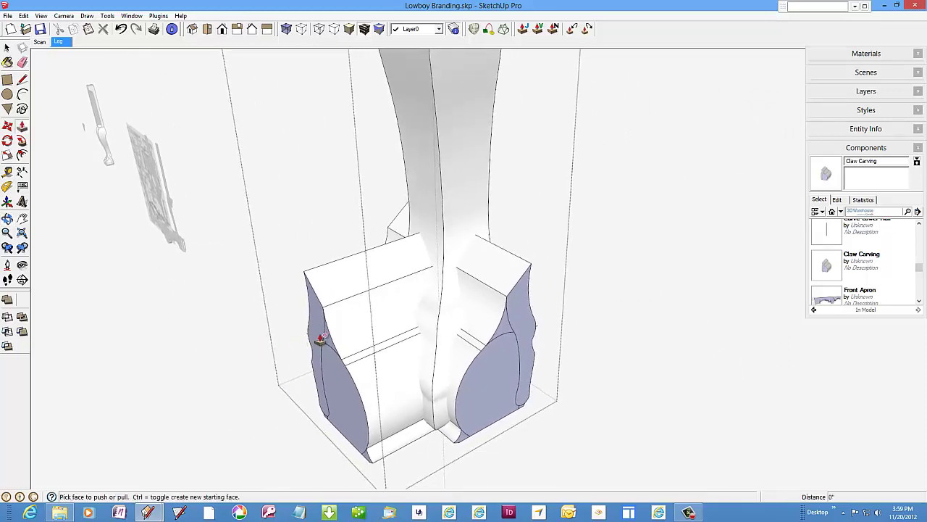
pyautogui.click(7, 48)
pyautogui.click(424, 194)
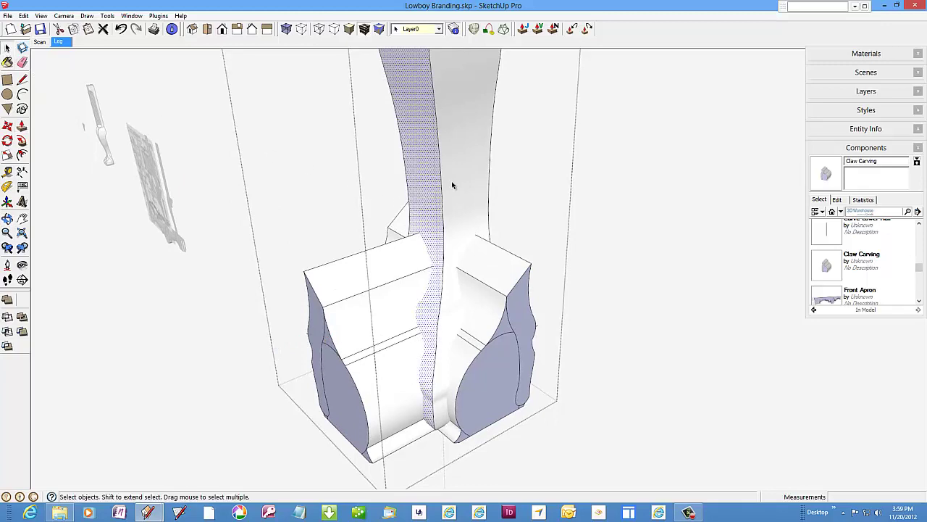
pyautogui.keyDown('shift'); pyautogui.click(453, 184); pyautogui.keyUp('shift')
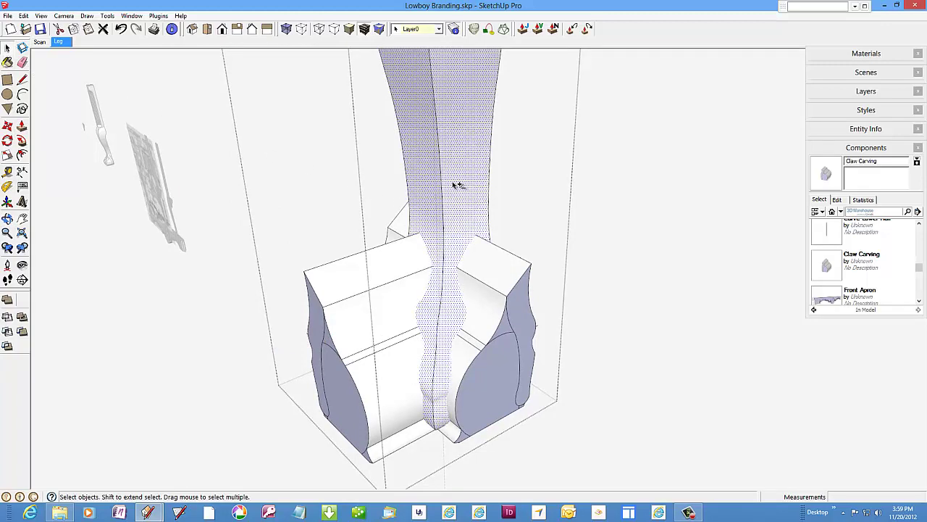
pyautogui.rightClick(452, 185)
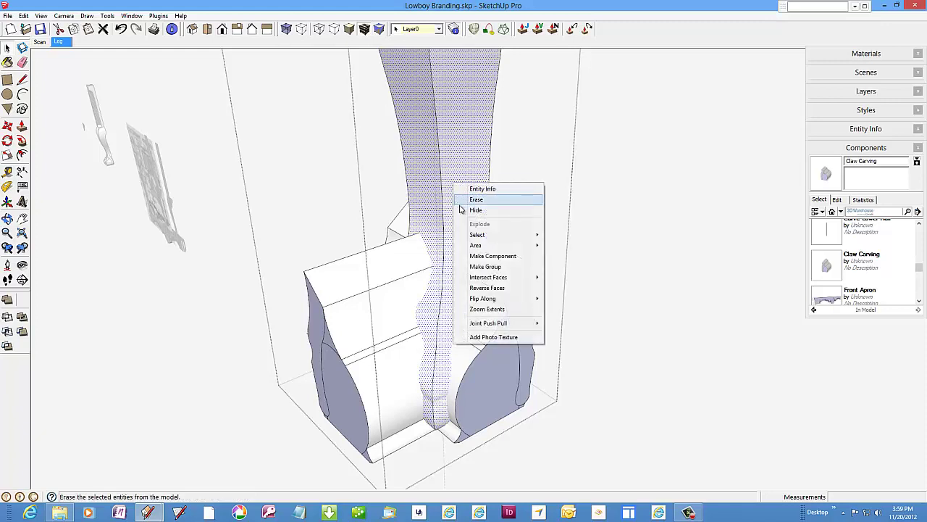
pyautogui.moveTo(515, 282)
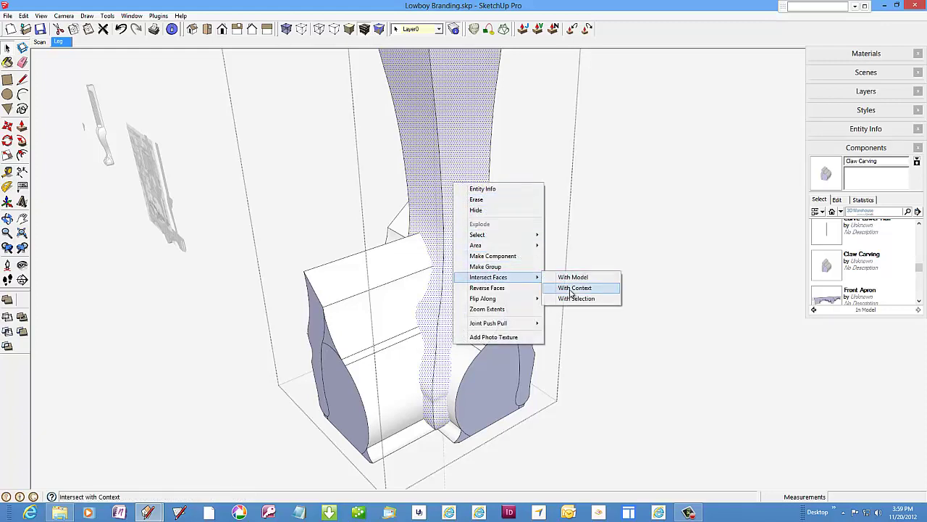
pyautogui.click(577, 290)
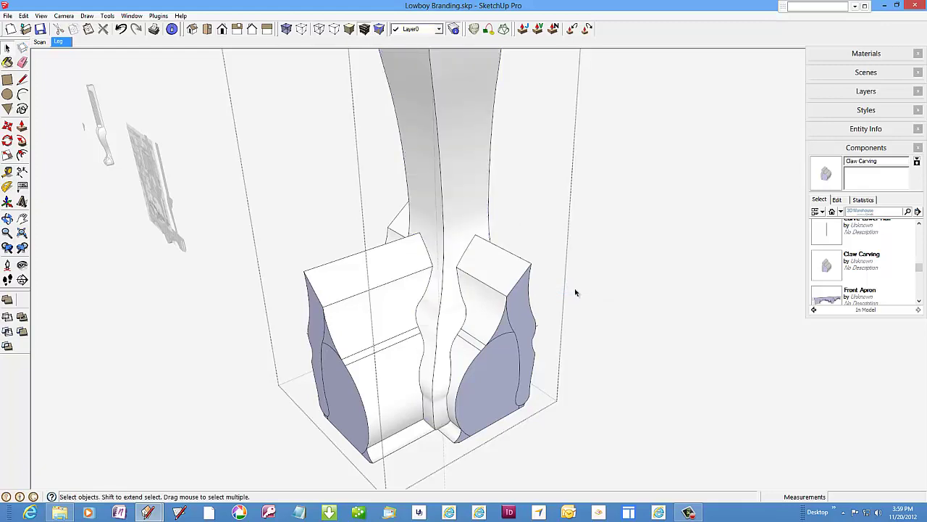
# Step: Delete the lower and remaining carving box components, then zoom out
pyautogui.click(351, 318)
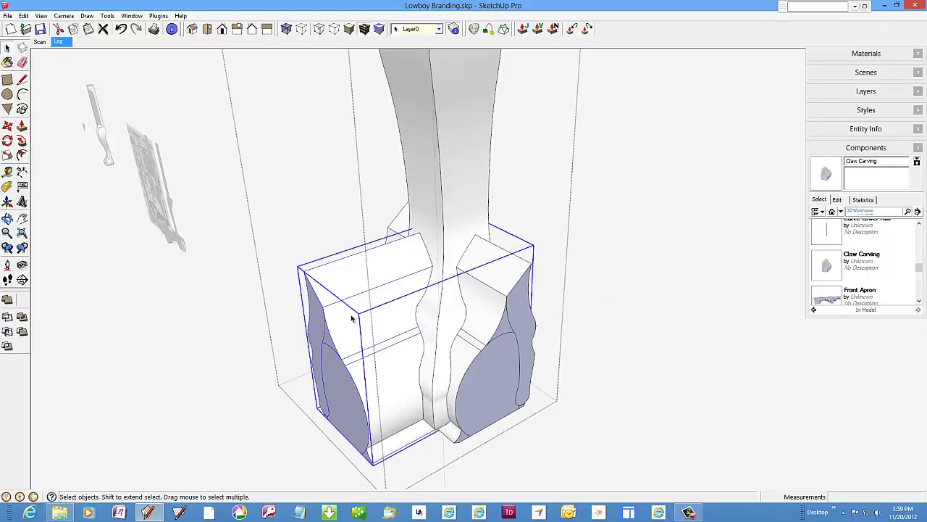
pyautogui.press('Delete')
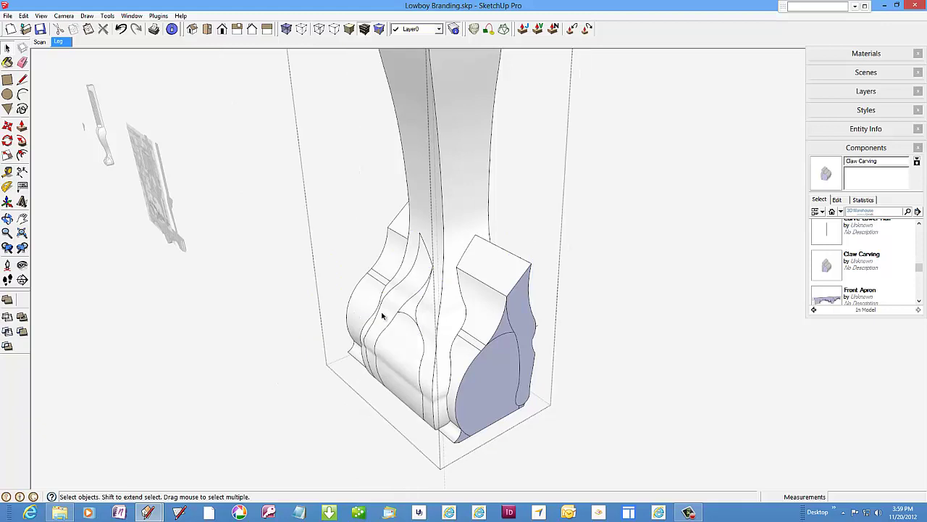
pyautogui.click(502, 307)
pyautogui.press('Delete')
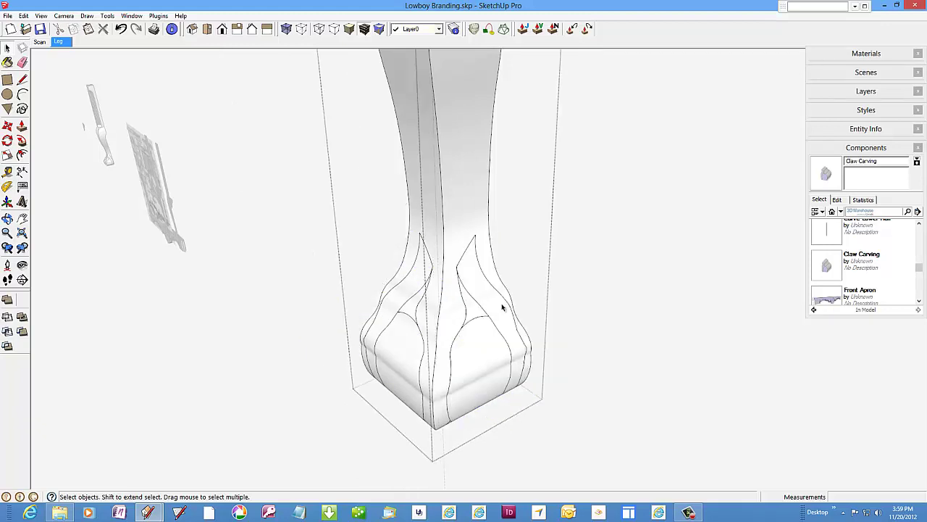
pyautogui.scroll(-6, 447, 382)
pyautogui.scroll(-5, 449, 389)
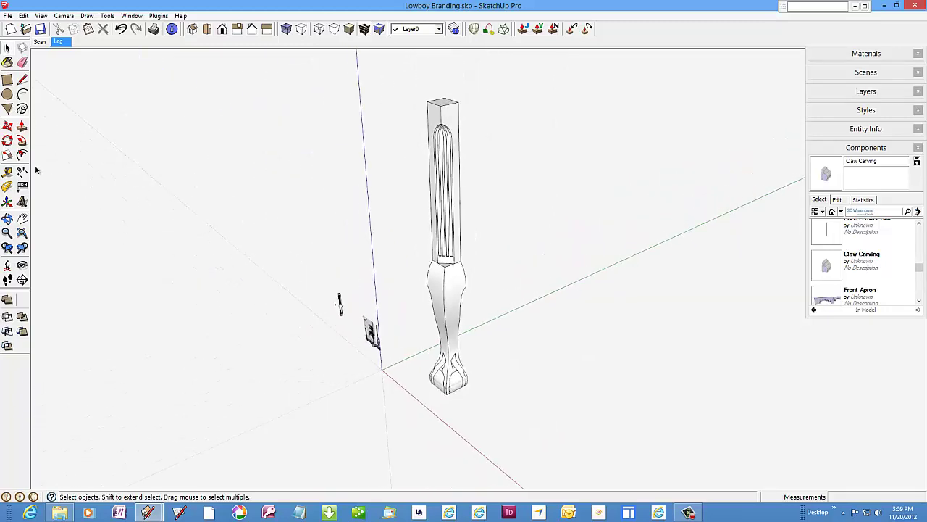
# Step: Select the carved leg and scale it uniformly by 0.1
pyautogui.click(431, 147)
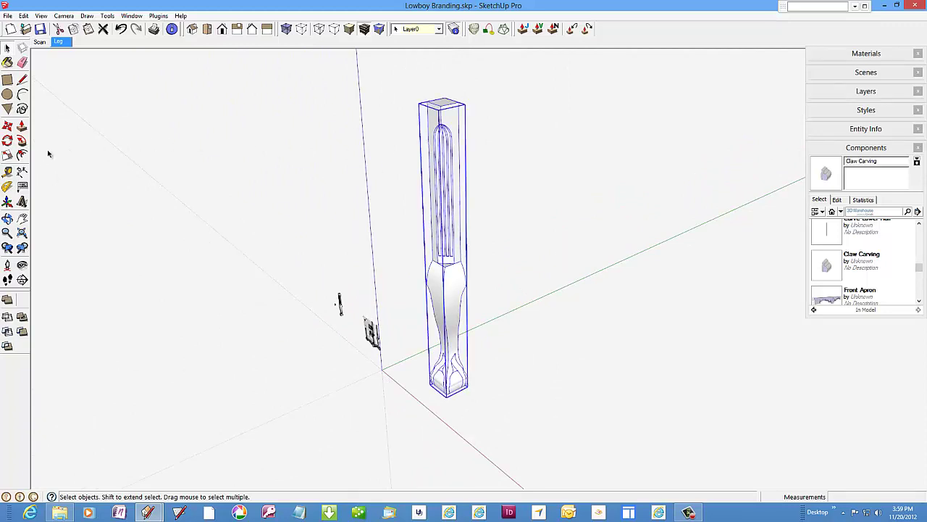
pyautogui.click(22, 154)
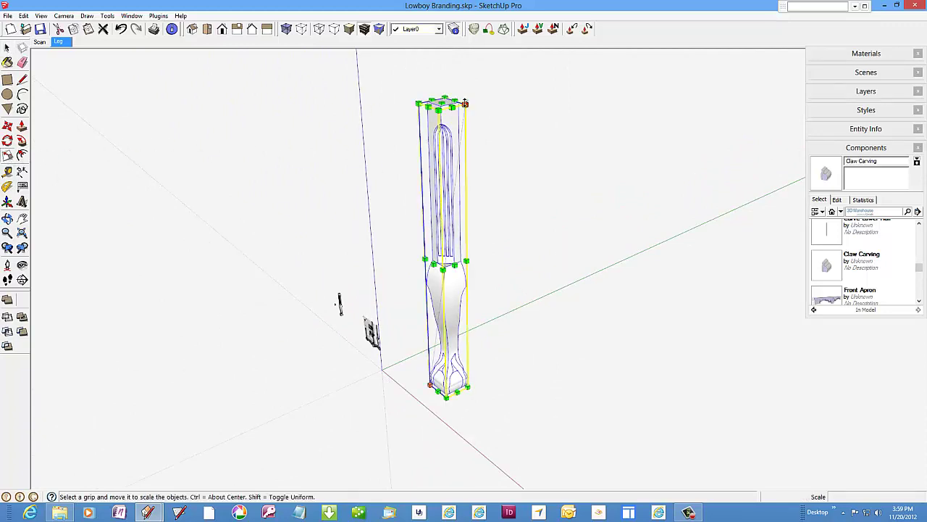
pyautogui.moveTo(464, 104); pyautogui.dragTo(423, 174)
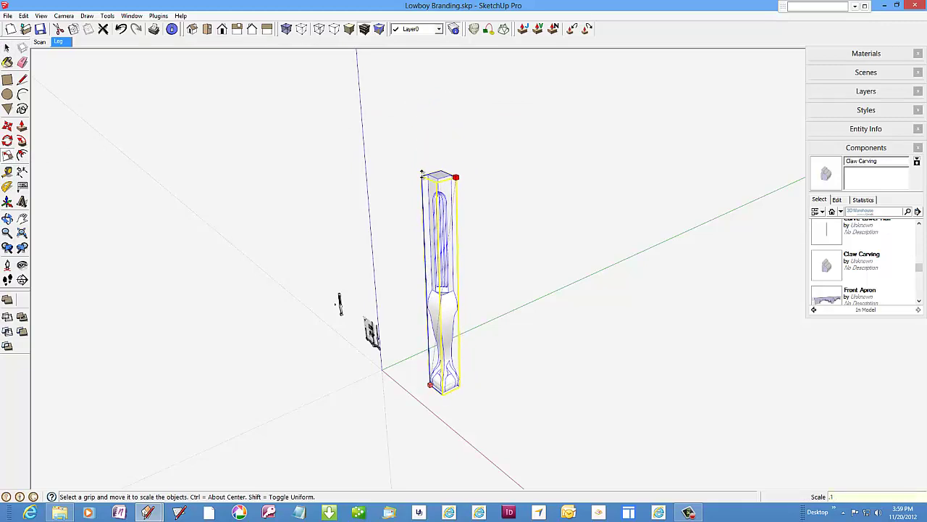
pyautogui.press('Return')
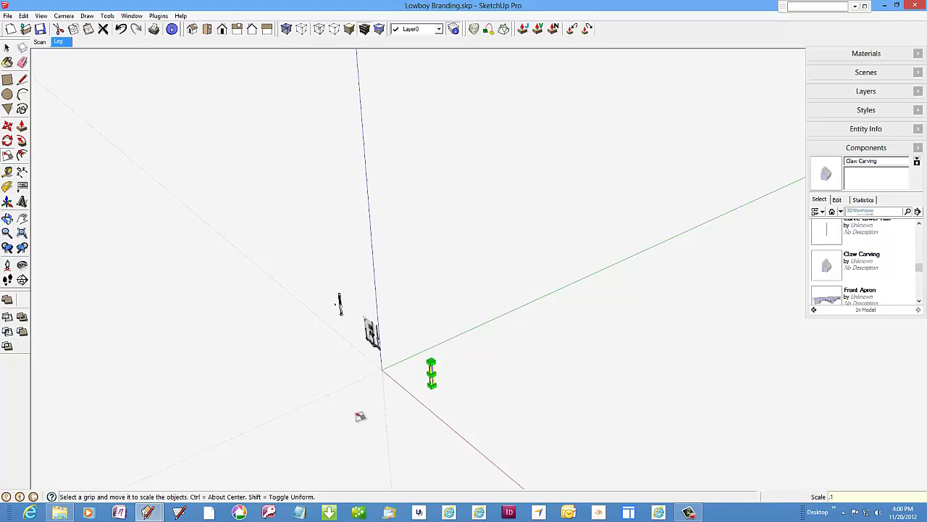
# Step: Return to the Leg scene and clear the selection
pyautogui.click(60, 42)
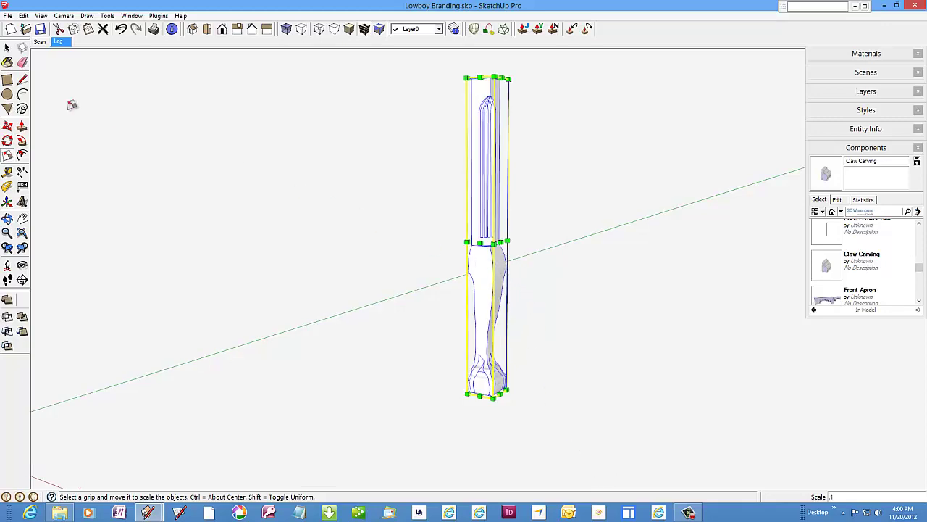
pyautogui.click(7, 48)
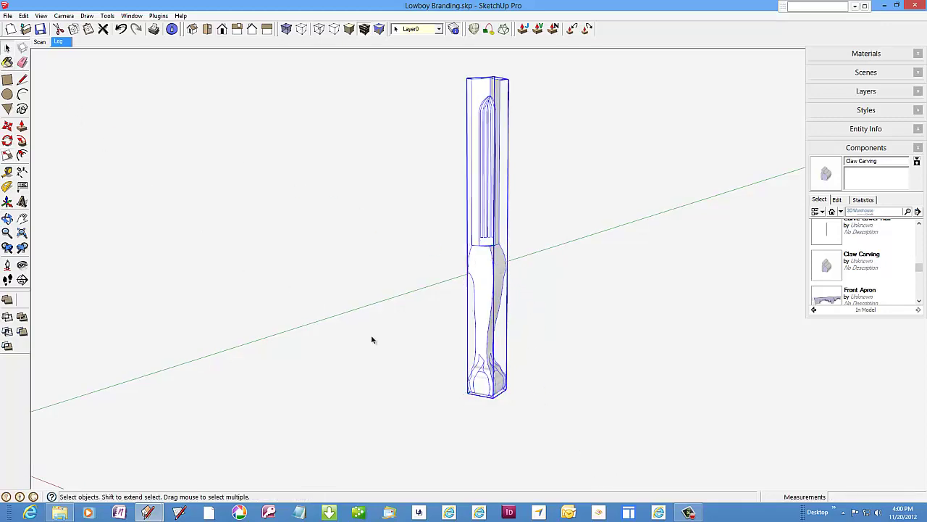
pyautogui.click(462, 413)
pyautogui.scroll(8, 499, 389)
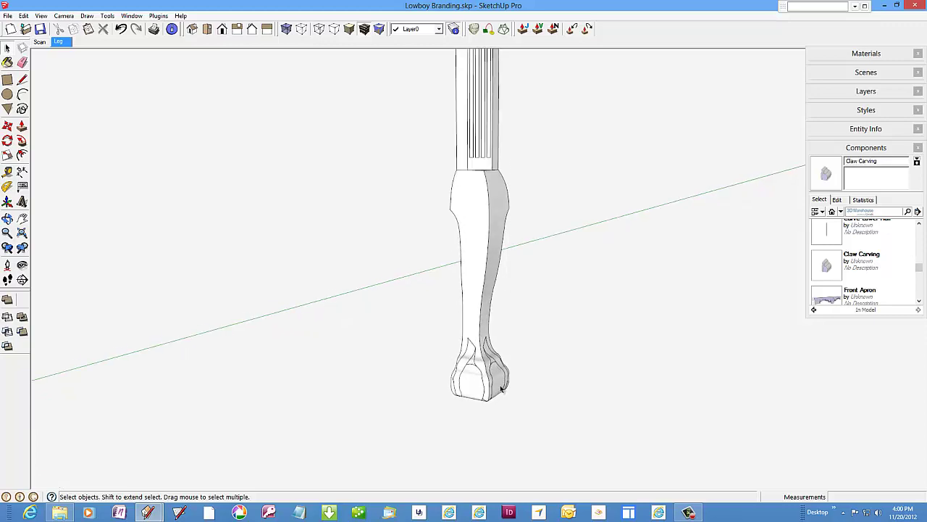